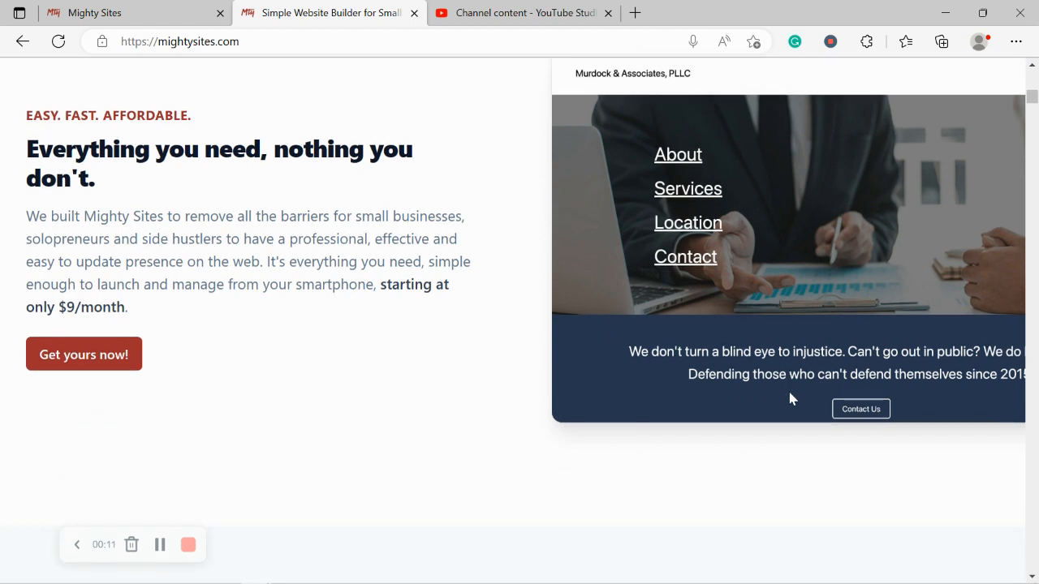
Browse the mightysites.com homepage, then switch to the 'Let's build another site!' page.
{"action": "scroll", "coordinate": [791, 398], "scroll_direction": "down", "scroll_amount": 4}
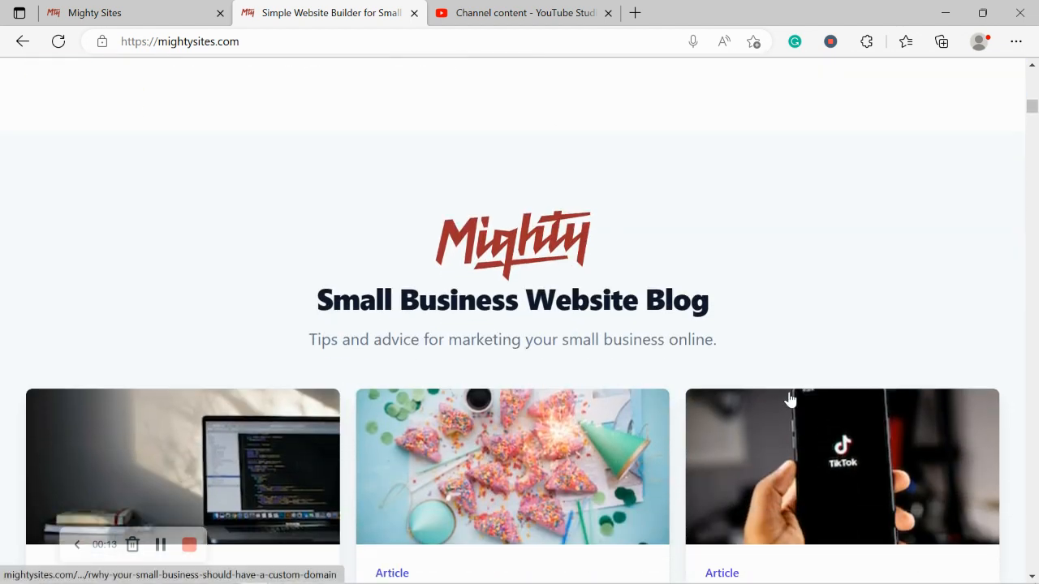
{"action": "scroll", "coordinate": [791, 398], "scroll_direction": "down", "scroll_amount": 4}
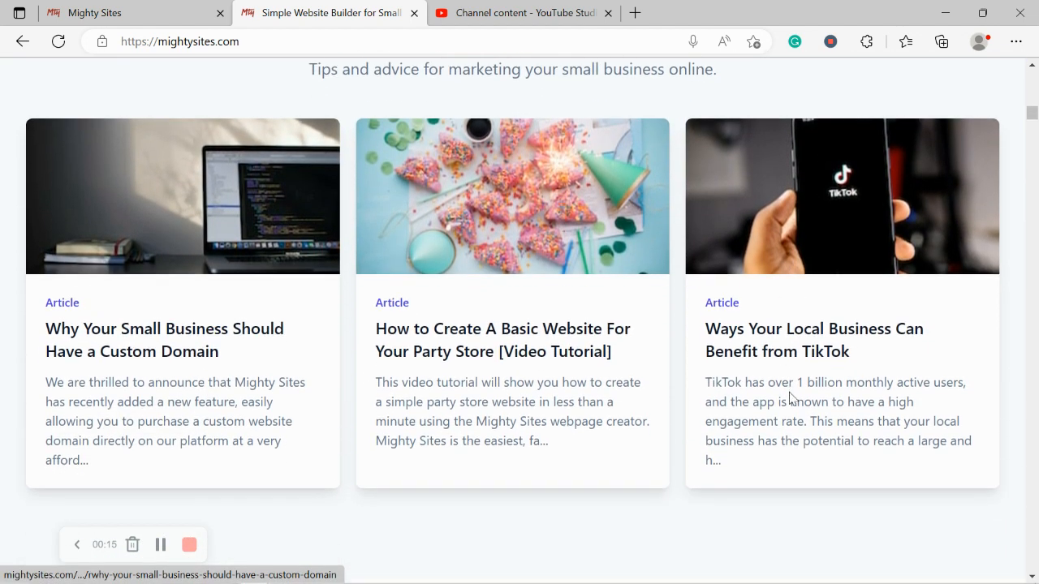
{"action": "scroll", "coordinate": [791, 398], "scroll_direction": "down", "scroll_amount": 1}
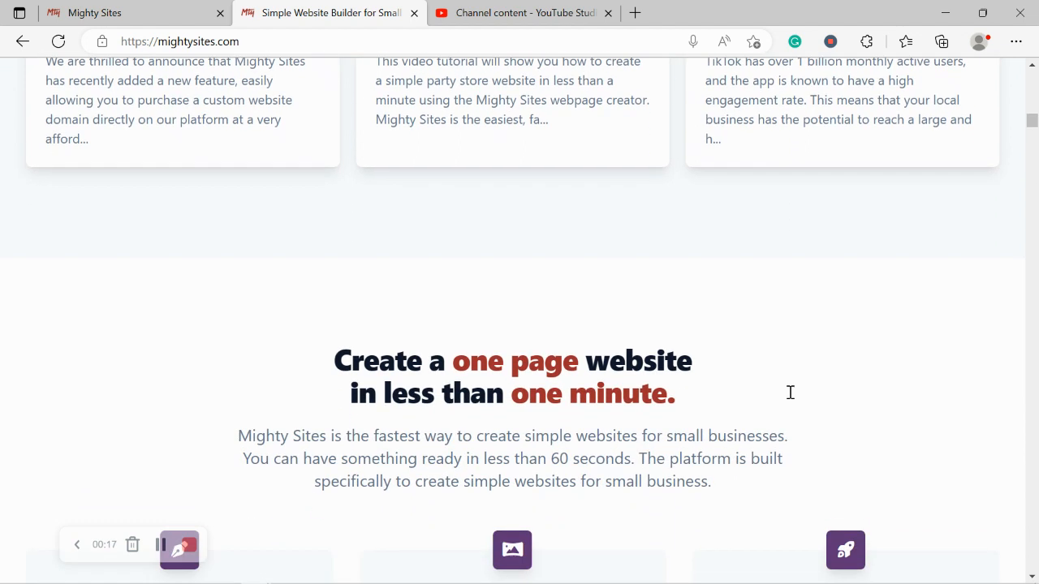
{"action": "scroll", "coordinate": [790, 394], "scroll_direction": "down", "scroll_amount": 1}
{"action": "scroll", "coordinate": [792, 397], "scroll_direction": "down", "scroll_amount": 1}
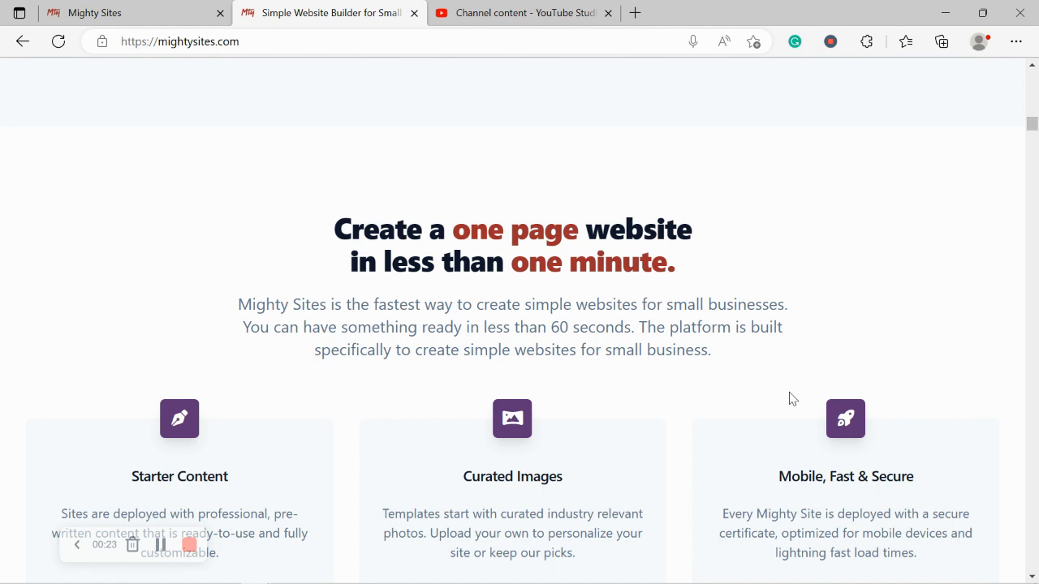
{"action": "scroll", "coordinate": [791, 398], "scroll_direction": "down", "scroll_amount": 3}
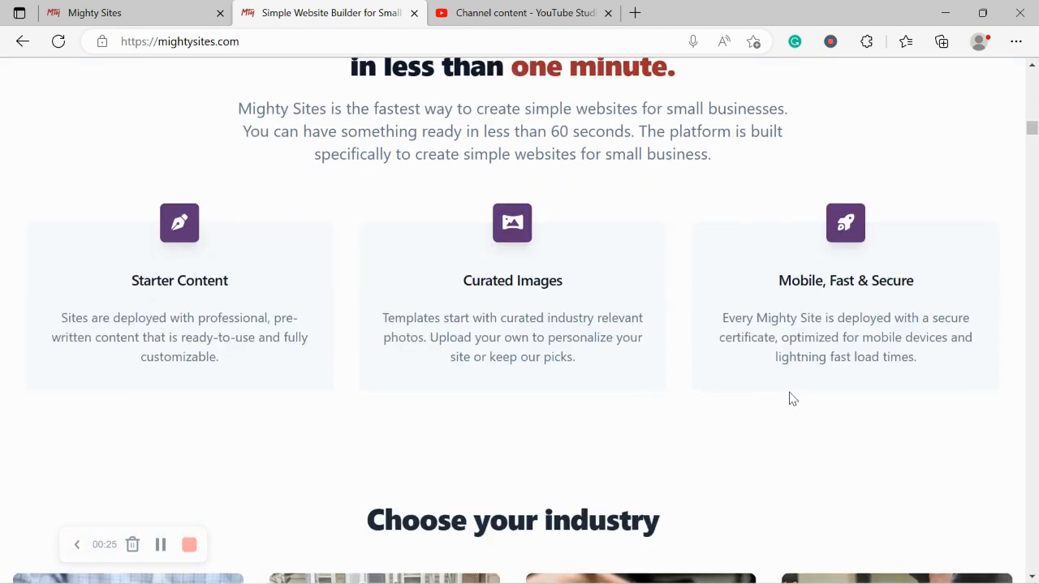
{"action": "scroll", "coordinate": [791, 398], "scroll_direction": "up", "scroll_amount": 1}
{"action": "scroll", "coordinate": [791, 398], "scroll_direction": "up", "scroll_amount": 4}
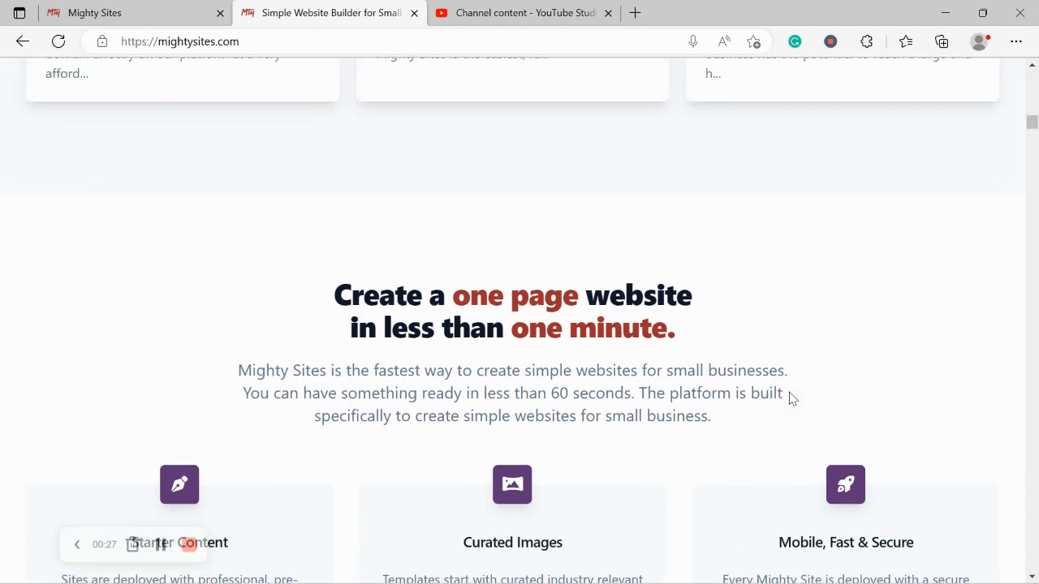
{"action": "scroll", "coordinate": [791, 397], "scroll_direction": "up", "scroll_amount": 5}
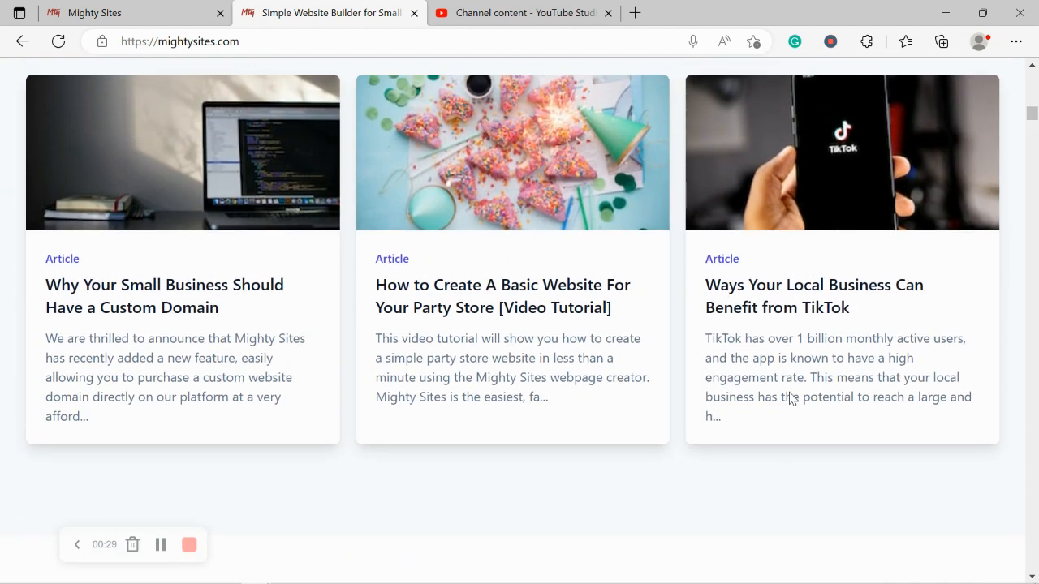
{"action": "scroll", "coordinate": [791, 398], "scroll_direction": "up", "scroll_amount": 6}
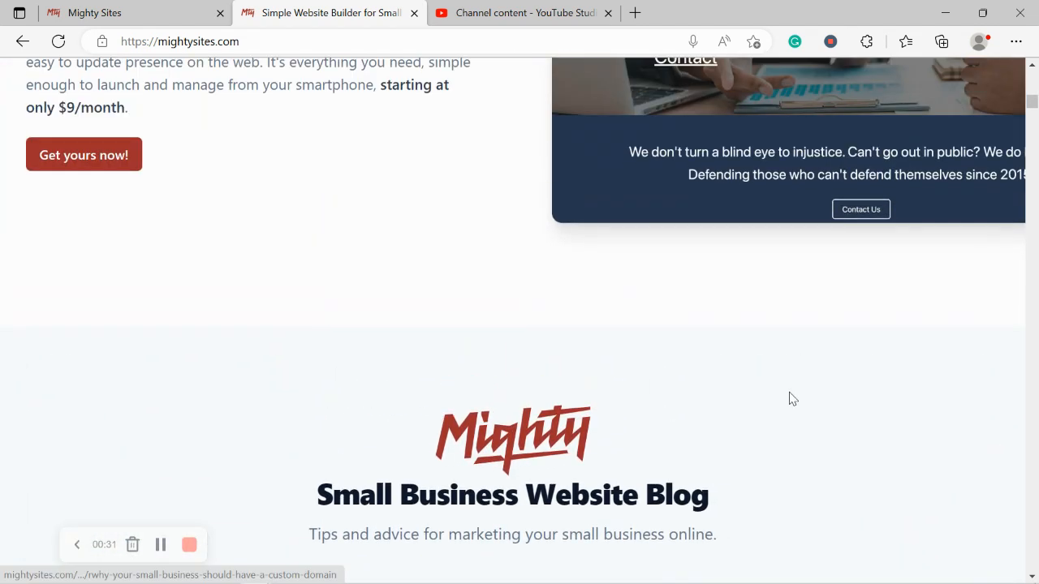
{"action": "scroll", "coordinate": [791, 398], "scroll_direction": "up", "scroll_amount": 4}
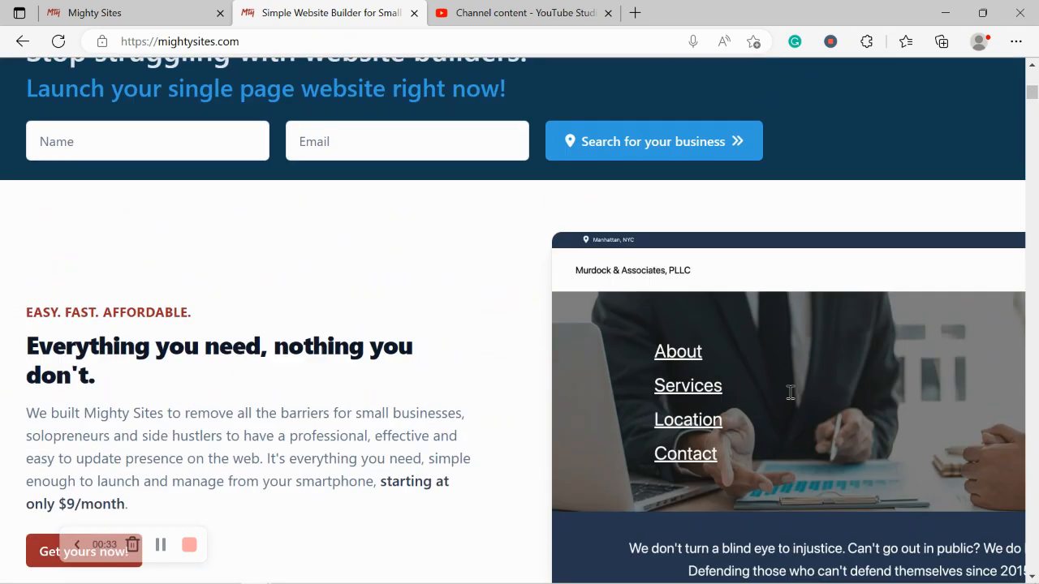
{"action": "scroll", "coordinate": [789, 392], "scroll_direction": "up", "scroll_amount": 3}
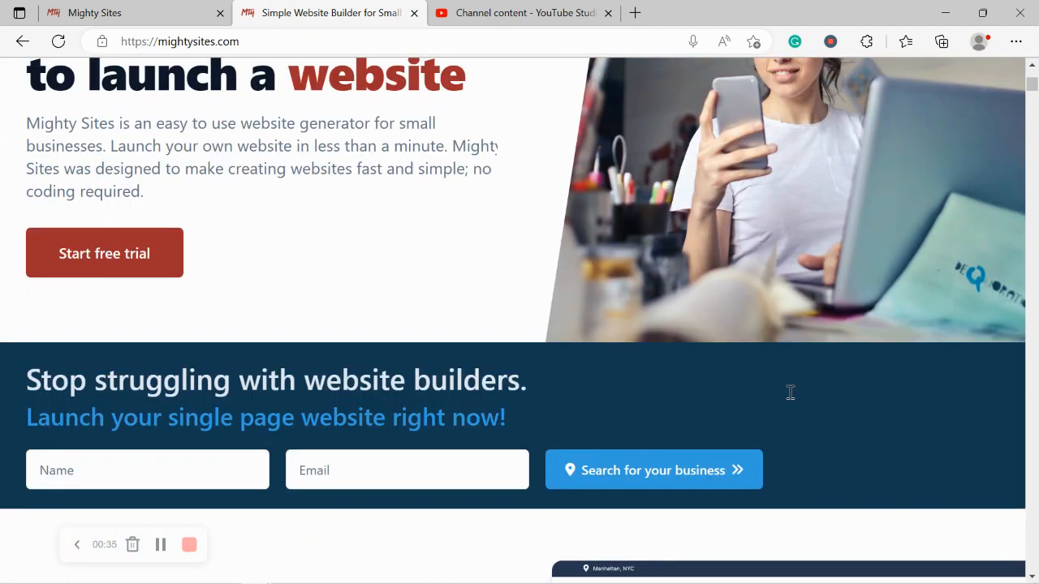
{"action": "left_click", "coordinate": [148, 7]}
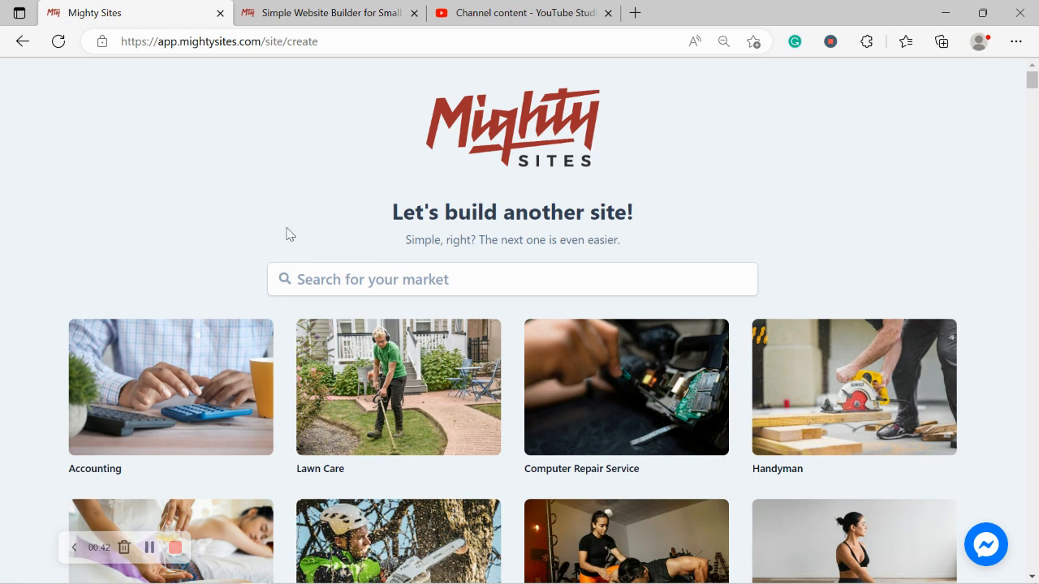
Search the market templates for 'deck b' and choose the Deck Builder template.
{"action": "scroll", "coordinate": [359, 204], "scroll_direction": "down", "scroll_amount": 1}
{"action": "scroll", "coordinate": [359, 204], "scroll_direction": "down", "scroll_amount": 4}
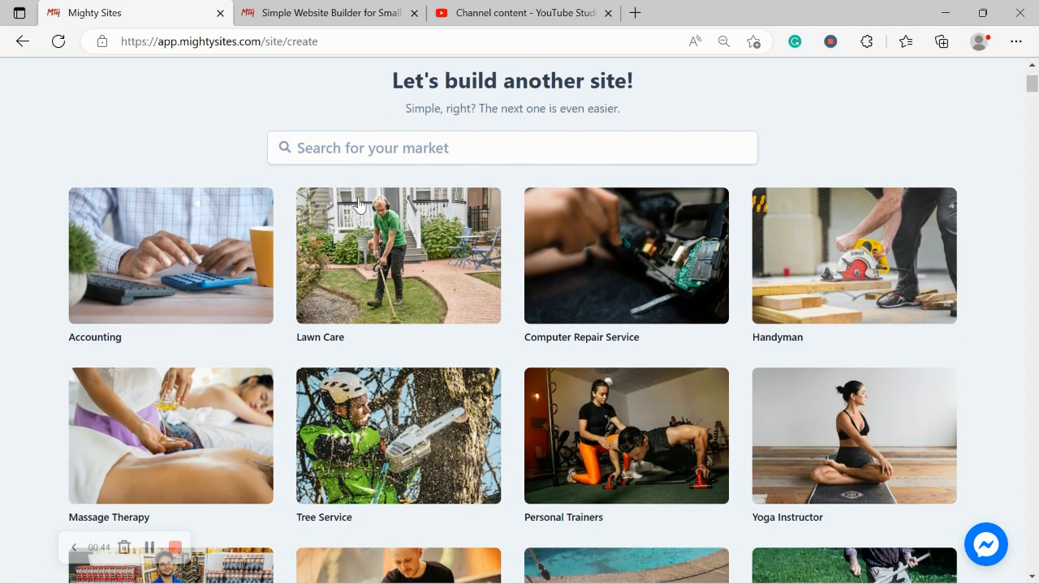
{"action": "scroll", "coordinate": [359, 203], "scroll_direction": "down", "scroll_amount": 4}
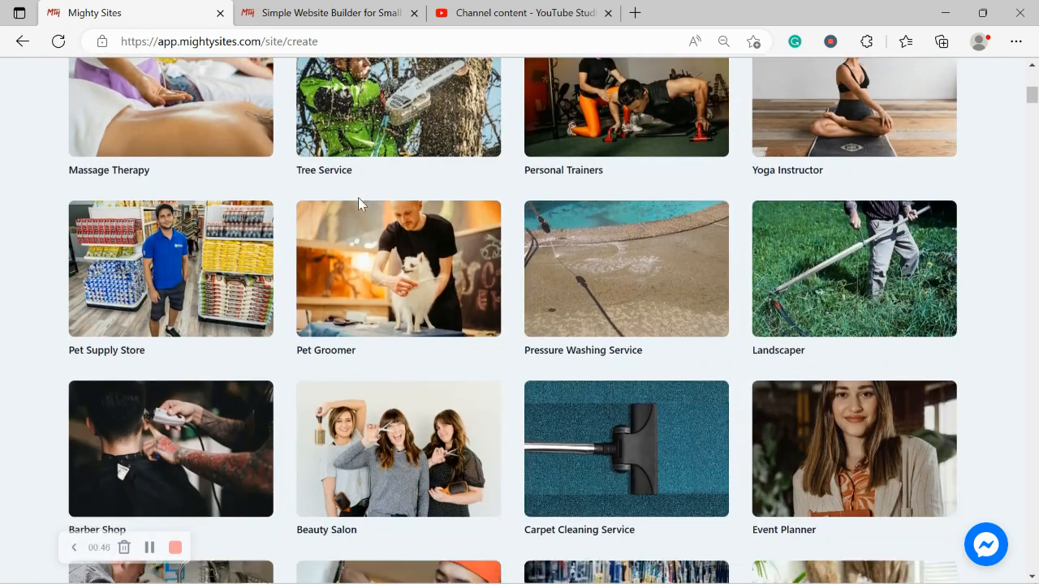
{"action": "scroll", "coordinate": [357, 204], "scroll_direction": "down", "scroll_amount": 4}
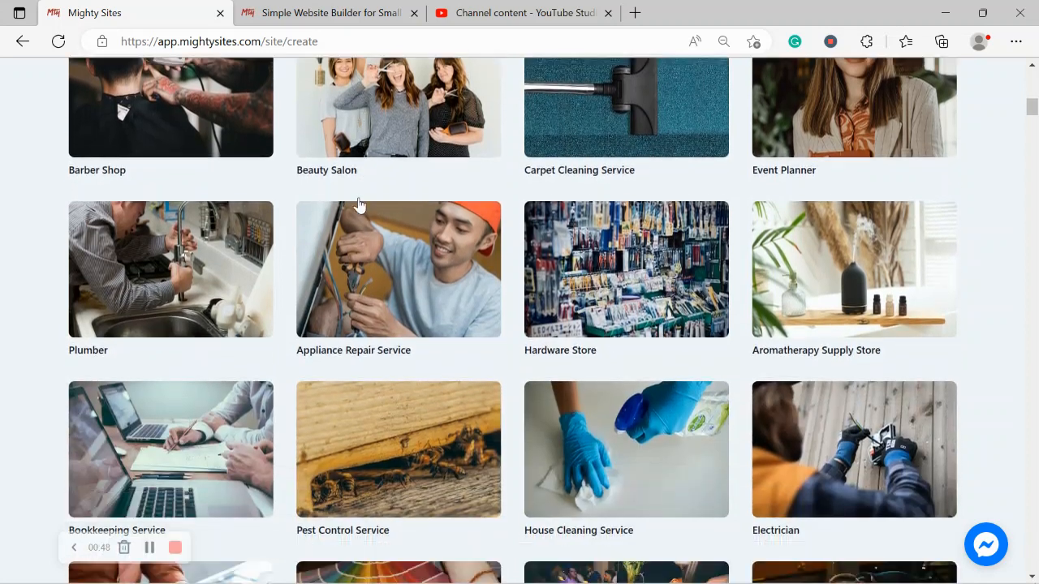
{"action": "scroll", "coordinate": [359, 201], "scroll_direction": "up", "scroll_amount": 5}
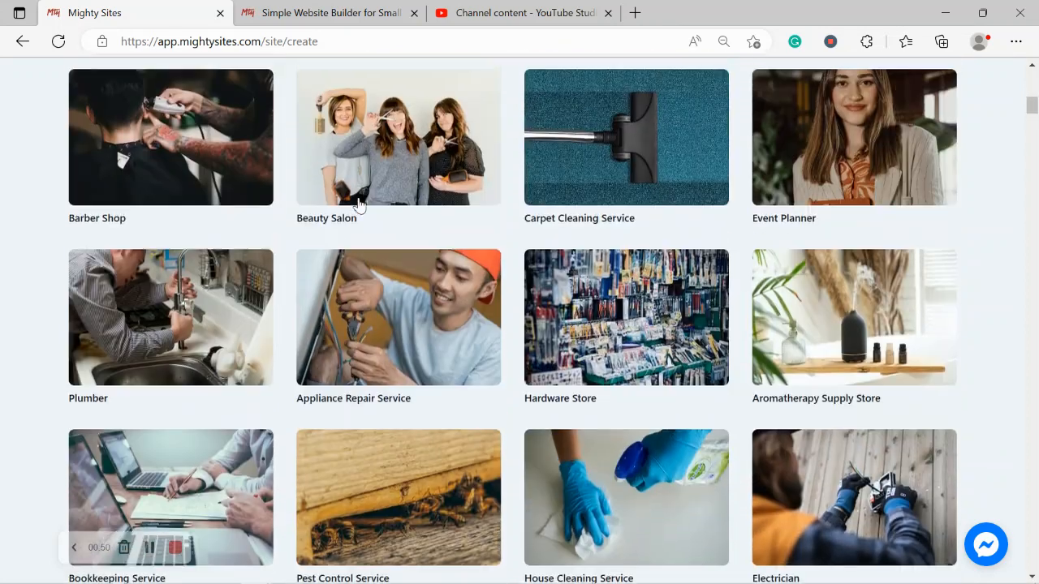
{"action": "scroll", "coordinate": [360, 204], "scroll_direction": "up", "scroll_amount": 5}
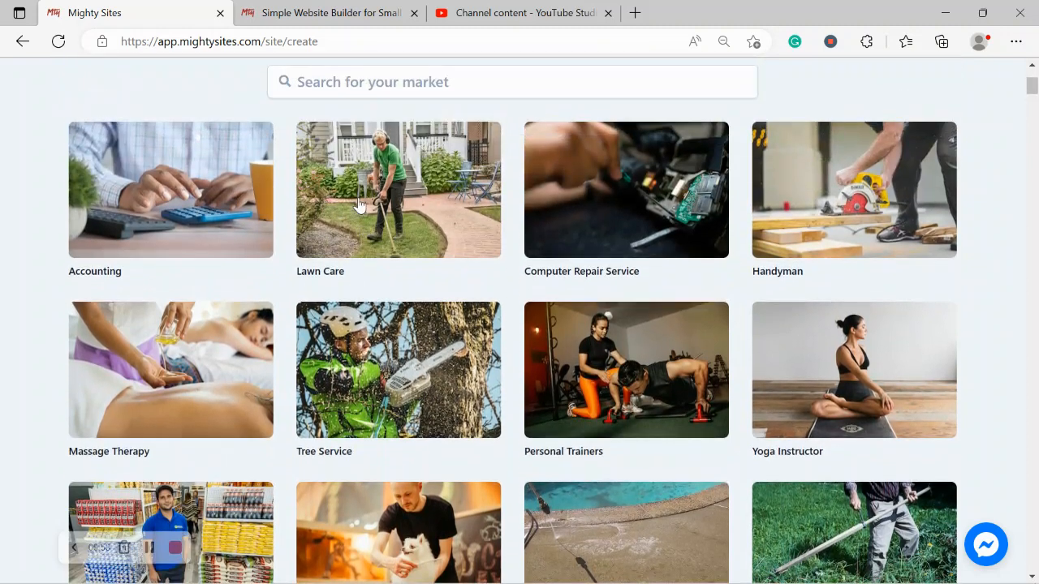
{"action": "scroll", "coordinate": [359, 204], "scroll_direction": "up", "scroll_amount": 1}
{"action": "left_click", "coordinate": [436, 154]}
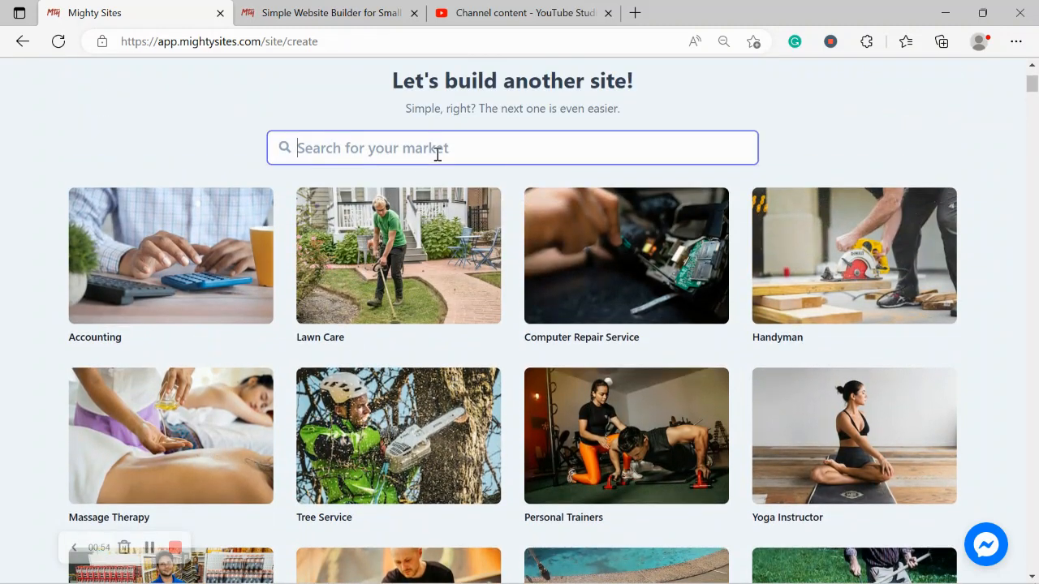
{"action": "type", "text": "deck b"}
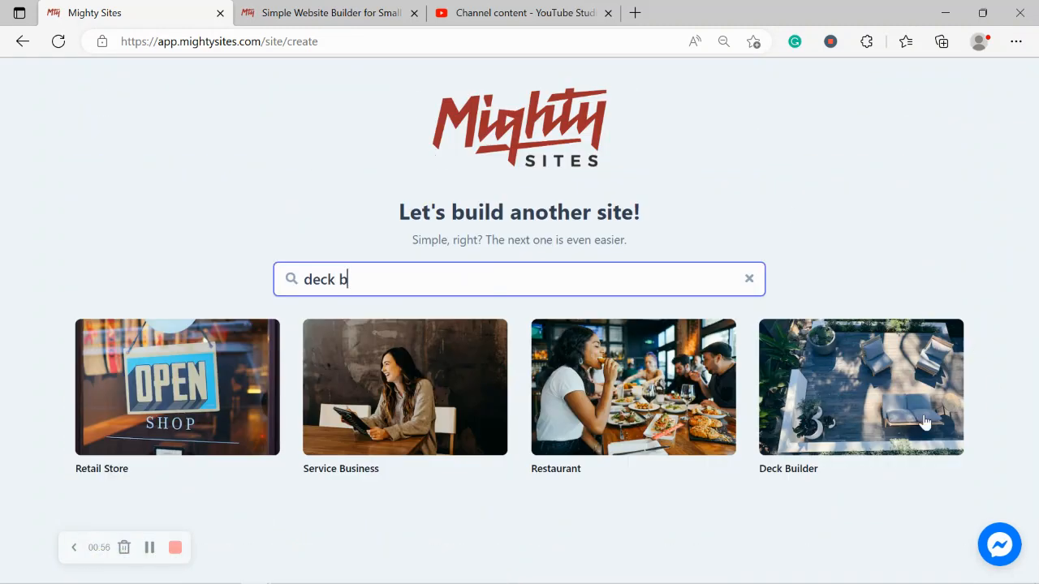
{"action": "left_click", "coordinate": [870, 364]}
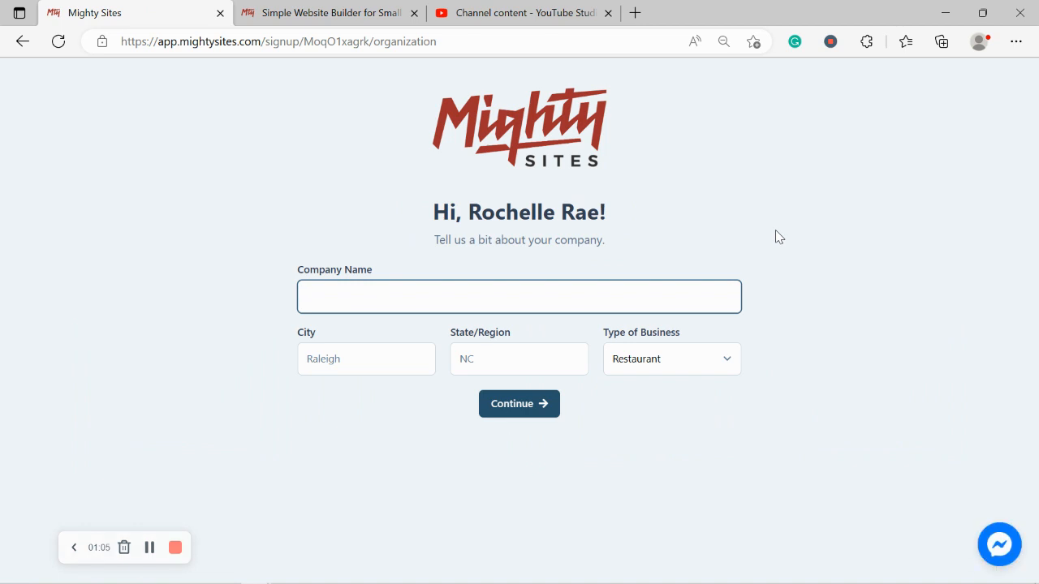
Enter company name 'Jack's Deck Building and Renovation', city Denver and state Colorado.
{"action": "type", "text": "Ja"}
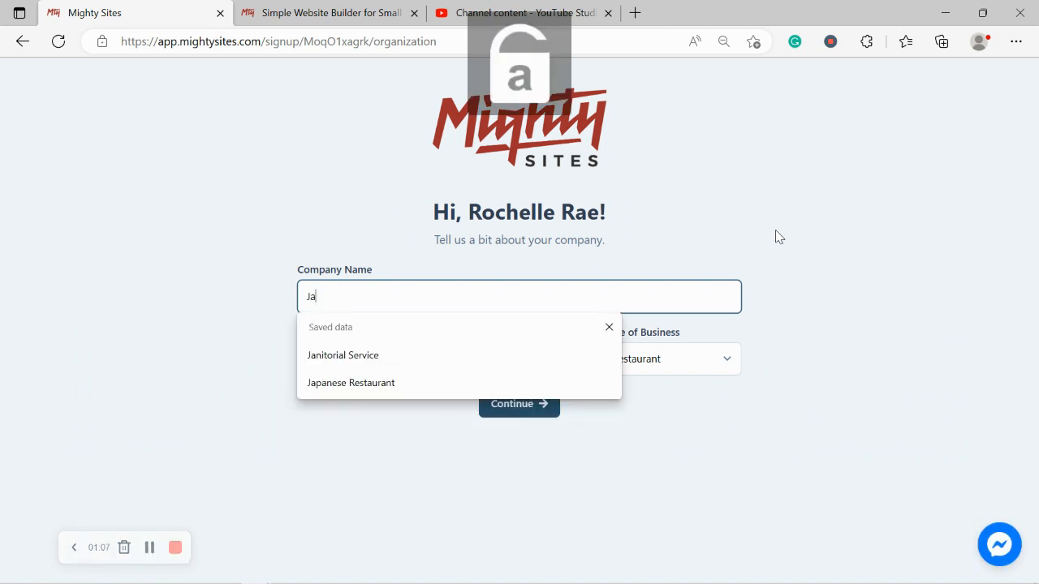
{"action": "type", "text": "ck's Dec"}
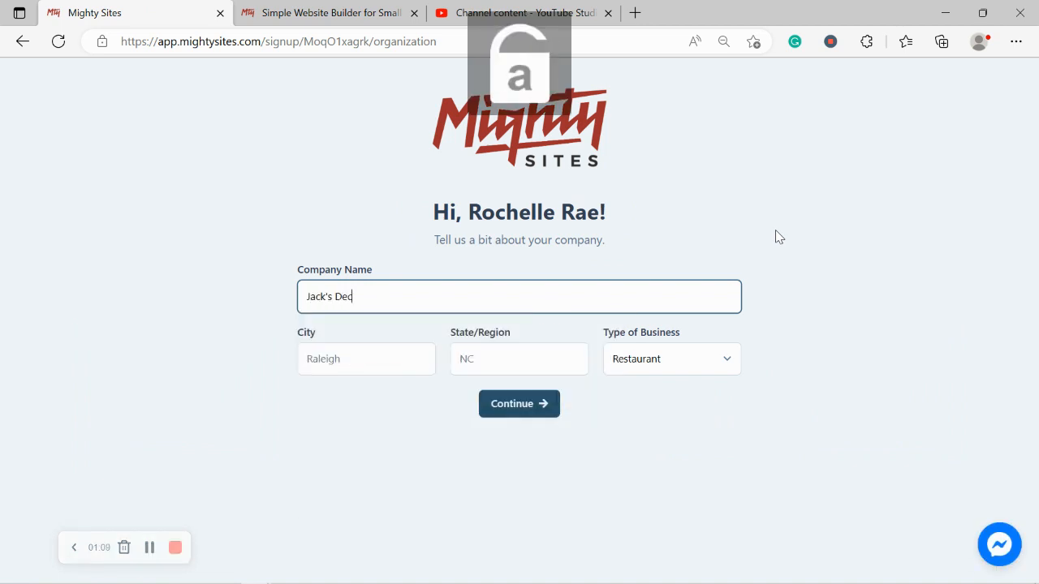
{"action": "type", "text": "k Building and Renovation"}
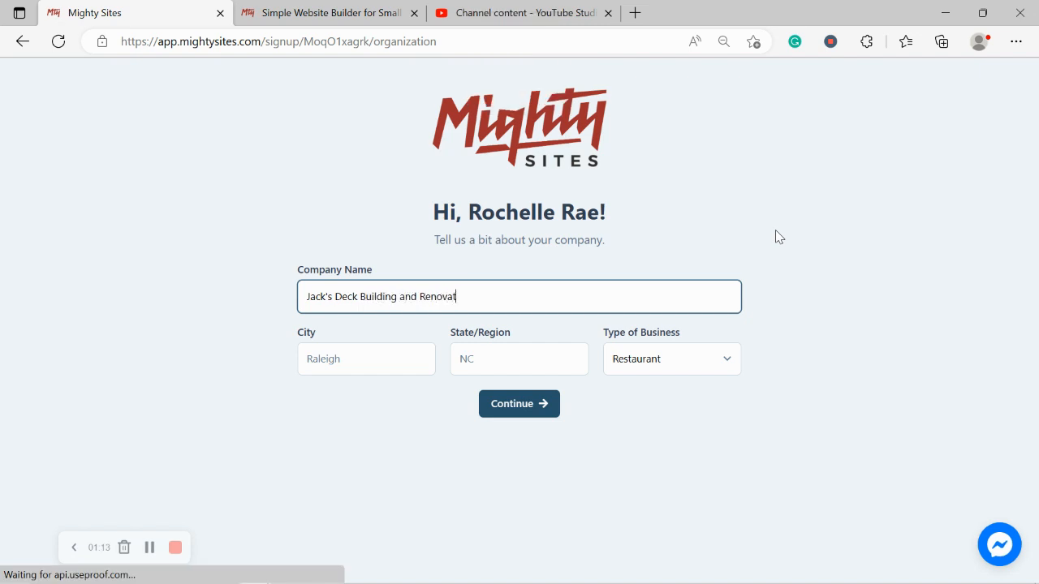
{"action": "key", "text": "Caps_Lock"}
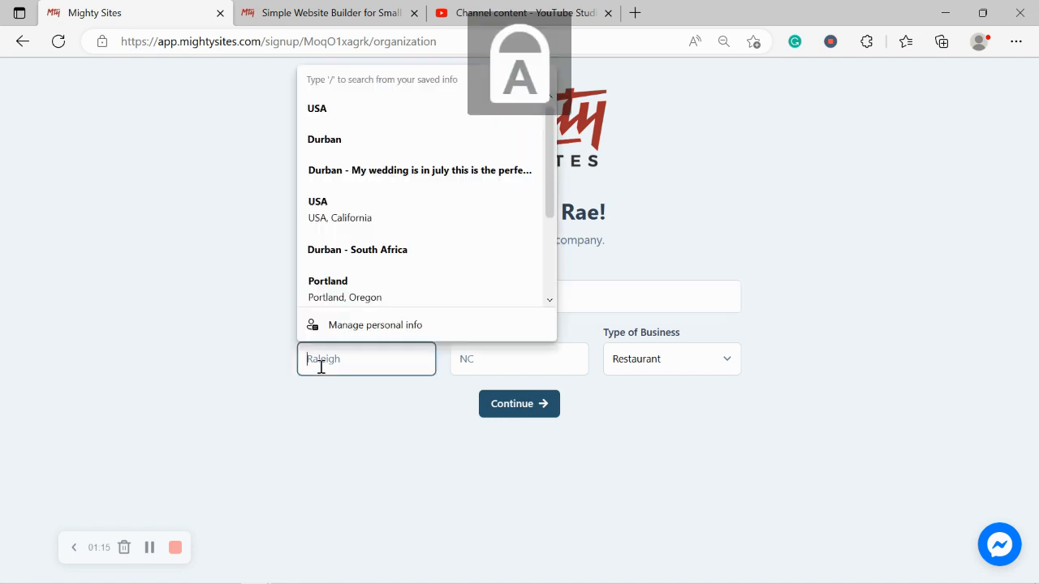
{"action": "left_click", "coordinate": [320, 366]}
{"action": "type", "text": "D"}
{"action": "key", "text": "Caps_Lock"}
{"action": "type", "text": "enver"}
{"action": "left_click", "coordinate": [529, 359]}
{"action": "key", "text": "Caps_Lock"}
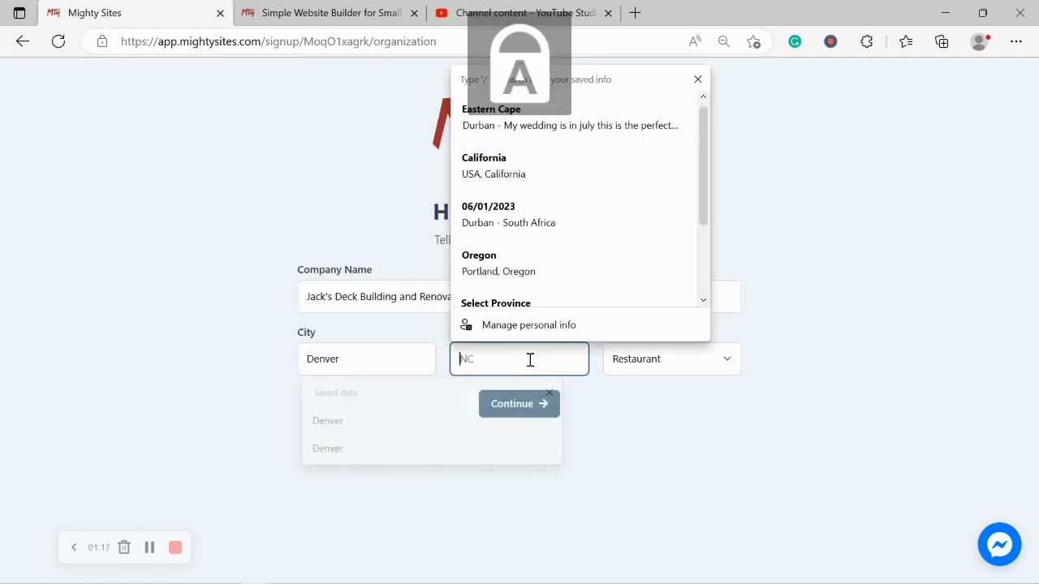
{"action": "type", "text": "C"}
{"action": "key", "text": "Caps_Lock"}
{"action": "type", "text": "olorado"}
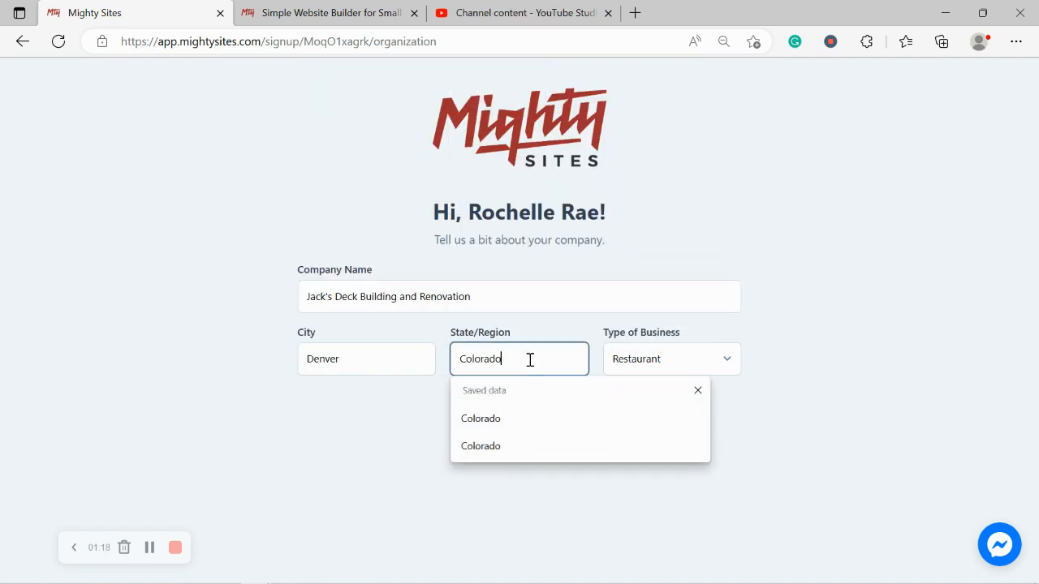
Set the business type to Service and submit the company details.
{"action": "left_click", "coordinate": [758, 316]}
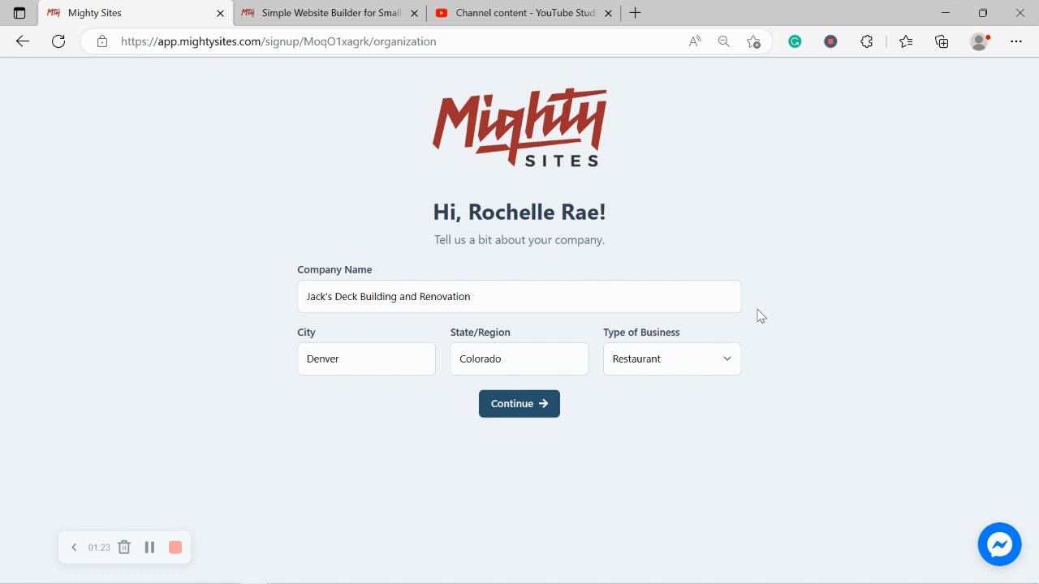
{"action": "left_click", "coordinate": [654, 366]}
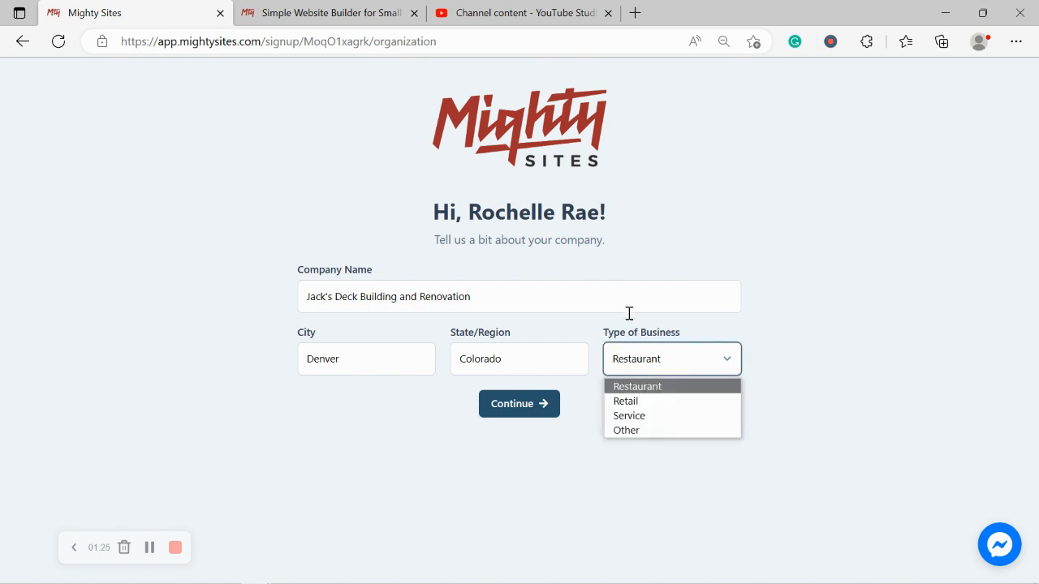
{"action": "left_click", "coordinate": [652, 415]}
{"action": "left_click", "coordinate": [512, 403]}
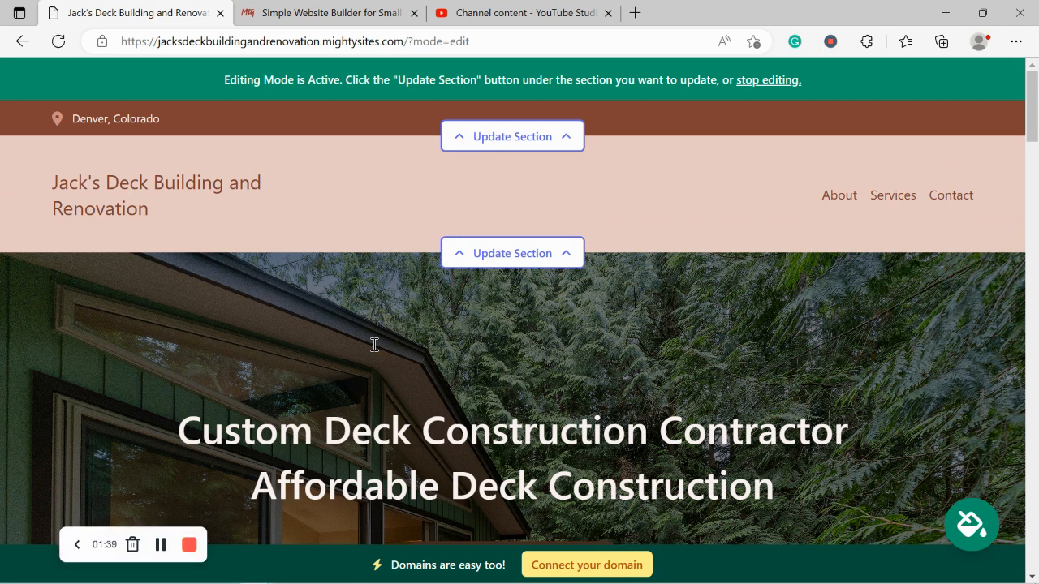
Scroll down the generated site to review the header and About Us text.
{"action": "scroll", "coordinate": [374, 345], "scroll_direction": "down", "scroll_amount": 4}
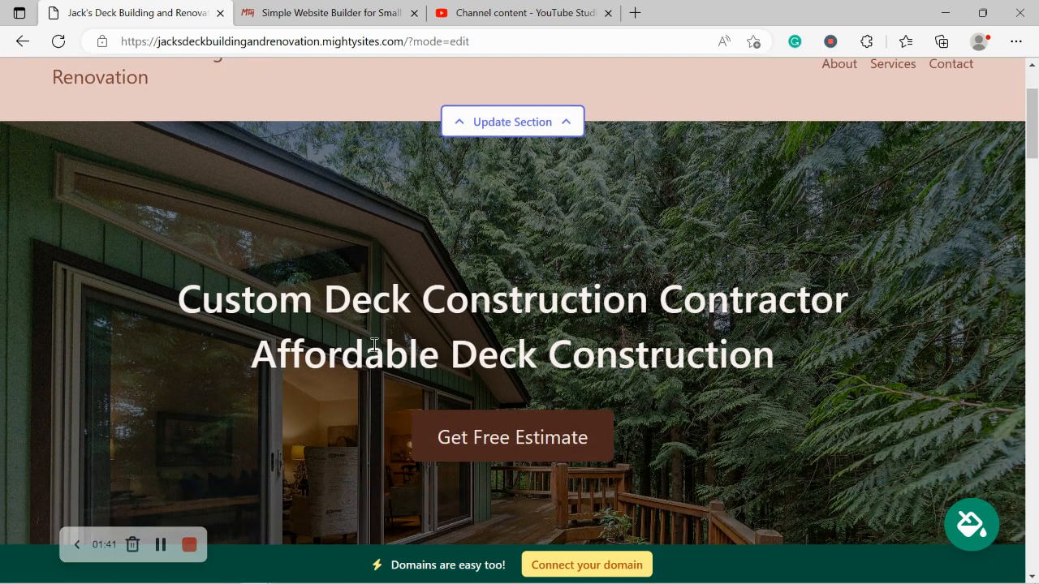
{"action": "scroll", "coordinate": [374, 345], "scroll_direction": "down", "scroll_amount": 5}
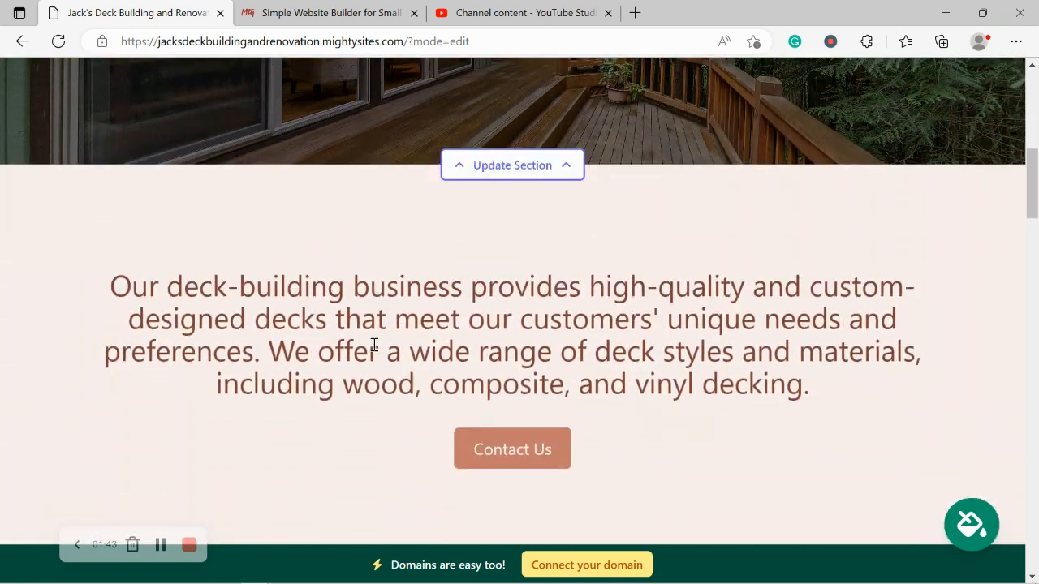
{"action": "scroll", "coordinate": [374, 345], "scroll_direction": "down", "scroll_amount": 5}
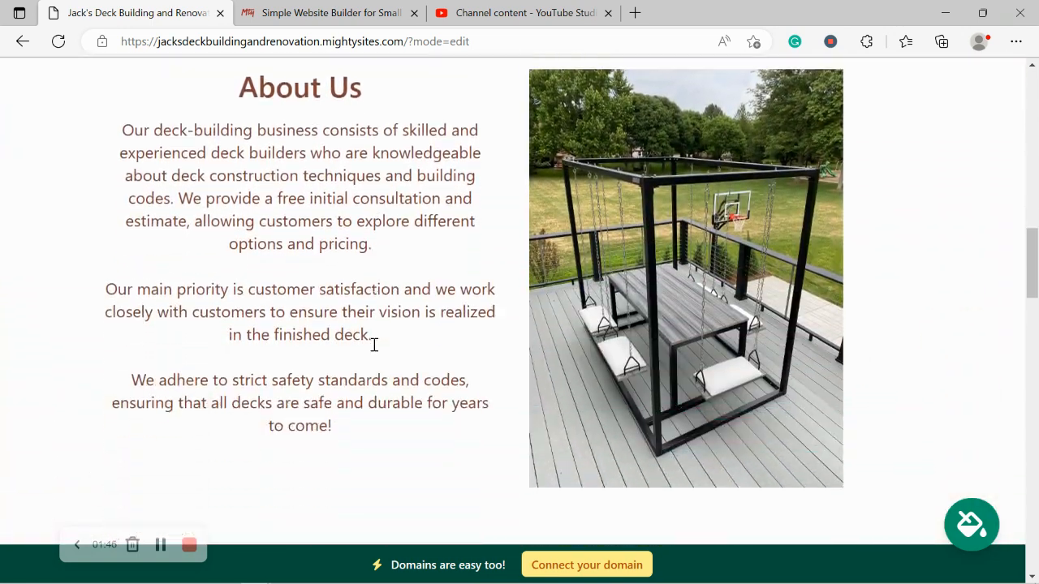
{"action": "mouse_move", "coordinate": [208, 45]}
{"action": "left_mouse_down"}
{"action": "mouse_move", "coordinate": [220, 72]}
{"action": "mouse_move", "coordinate": [217, 52]}
{"action": "left_mouse_up"}
{"action": "left_click", "coordinate": [2, 166]}
{"action": "left_click_drag", "start_coordinate": [249, 114], "coordinate": [415, 449]}
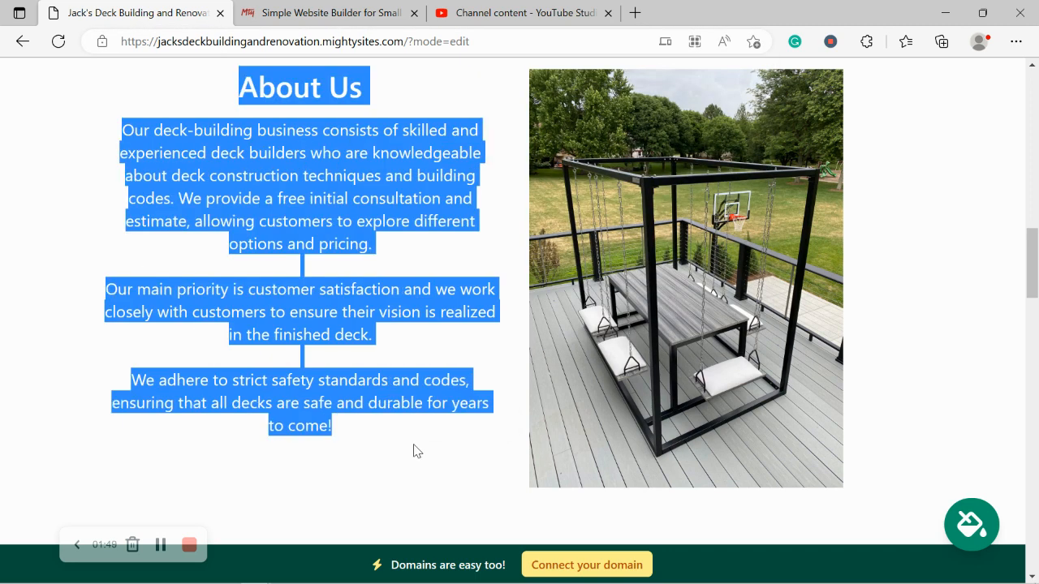
{"action": "left_click", "coordinate": [903, 362]}
{"action": "scroll", "coordinate": [903, 362], "scroll_direction": "down", "scroll_amount": 5}
{"action": "scroll", "coordinate": [900, 361], "scroll_direction": "down", "scroll_amount": 5}
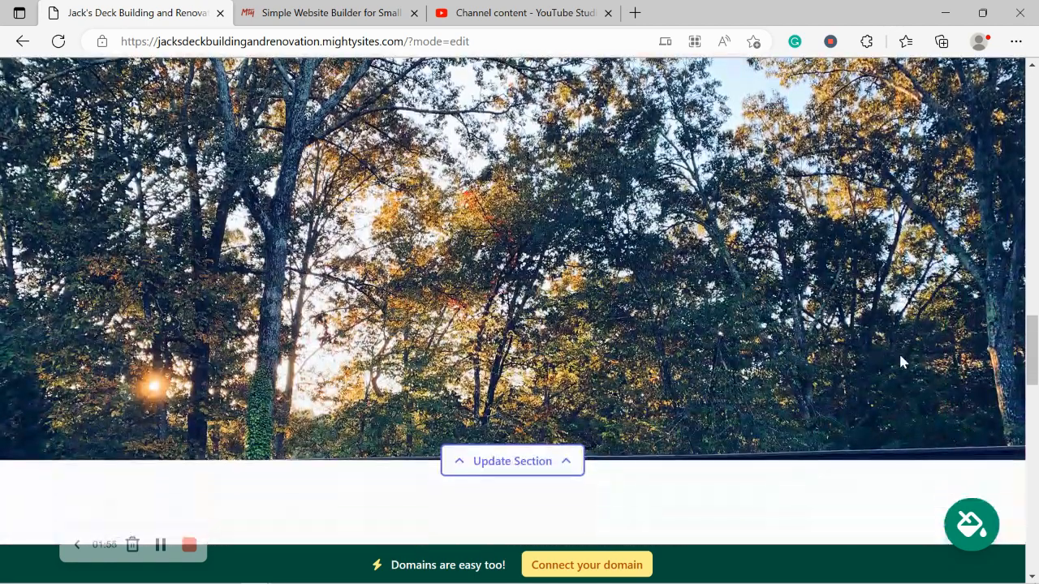
{"action": "scroll", "coordinate": [901, 362], "scroll_direction": "down", "scroll_amount": 5}
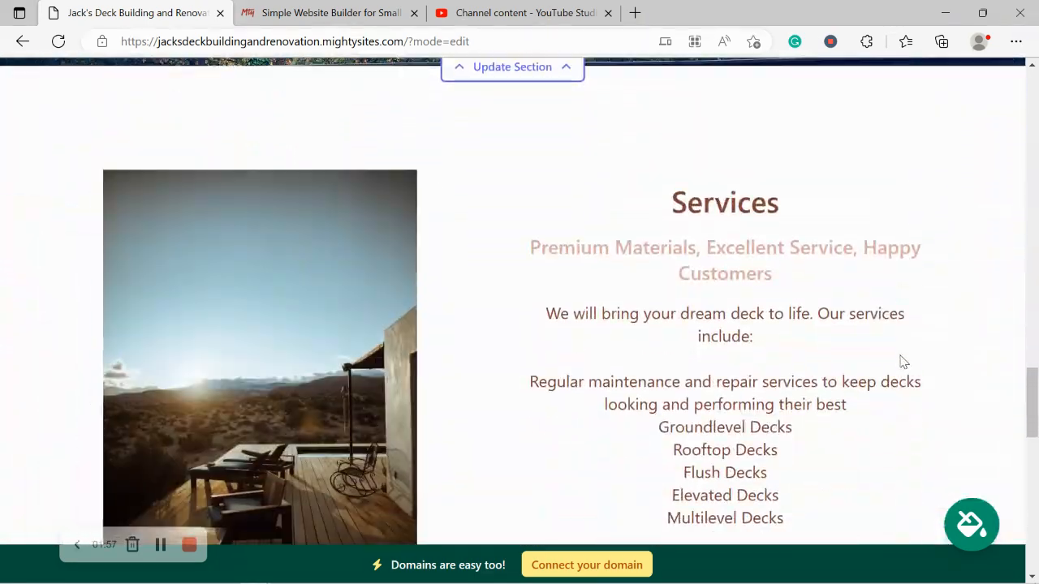
{"action": "scroll", "coordinate": [903, 362], "scroll_direction": "down", "scroll_amount": 3}
Review the Services section, return to the top and open the location and contact editor.
{"action": "left_click_drag", "start_coordinate": [888, 388], "coordinate": [560, 116]}
{"action": "scroll", "coordinate": [519, 339], "scroll_direction": "down", "scroll_amount": 3}
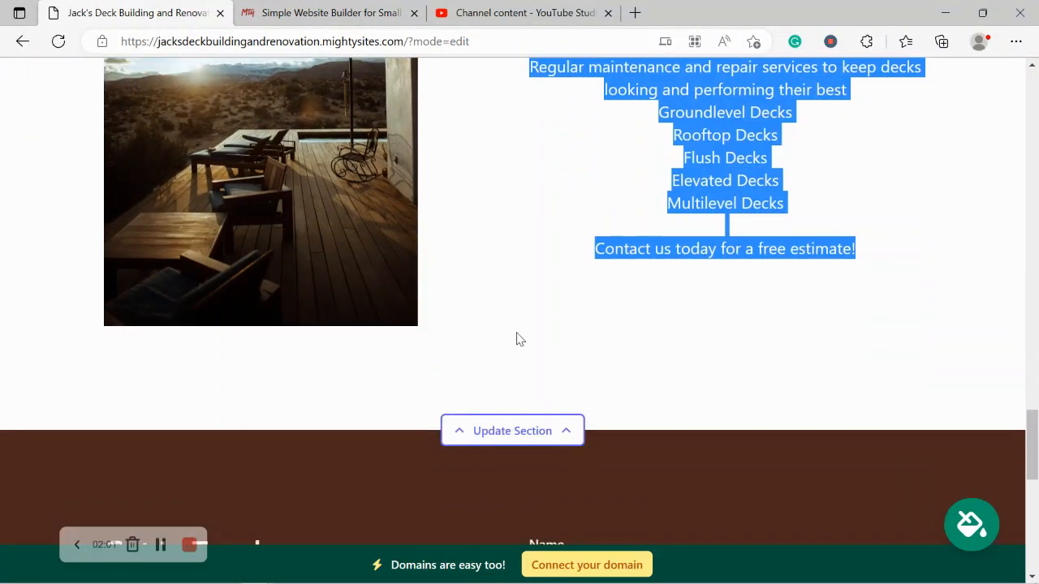
{"action": "scroll", "coordinate": [517, 339], "scroll_direction": "up", "scroll_amount": 5}
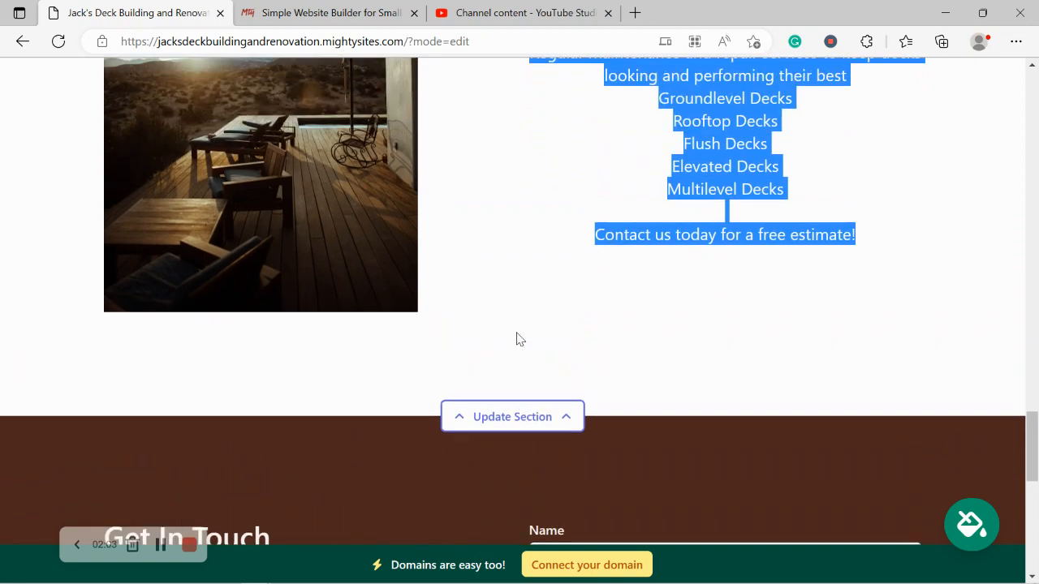
{"action": "scroll", "coordinate": [519, 339], "scroll_direction": "up", "scroll_amount": 4}
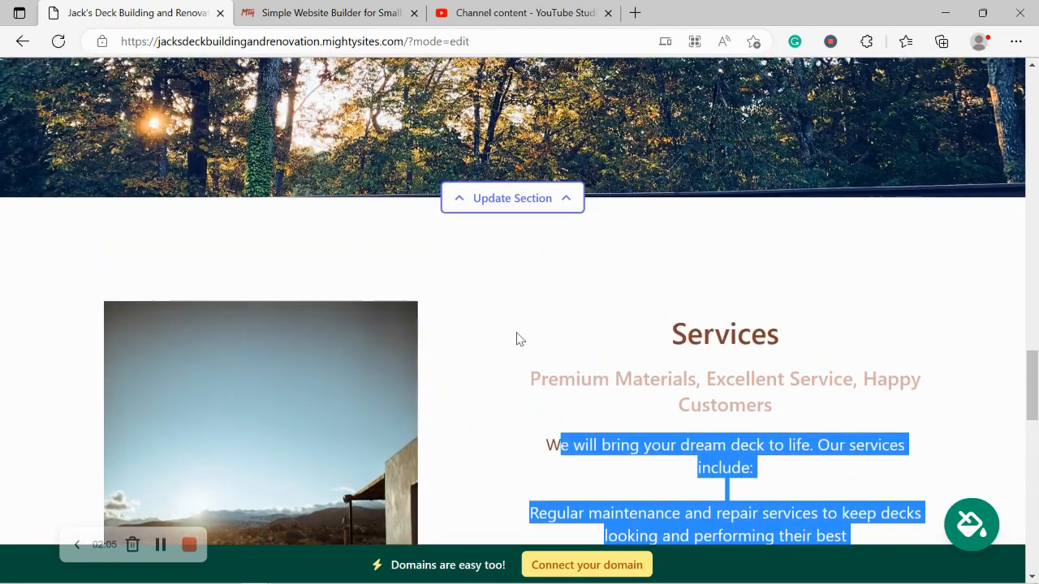
{"action": "scroll", "coordinate": [517, 336], "scroll_direction": "up", "scroll_amount": 5}
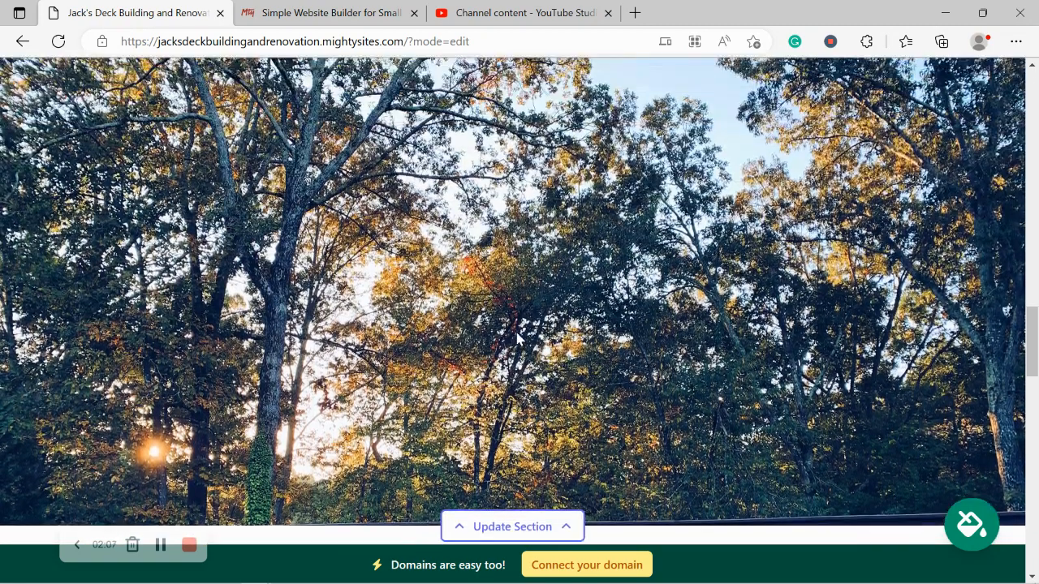
{"action": "scroll", "coordinate": [517, 339], "scroll_direction": "up", "scroll_amount": 5}
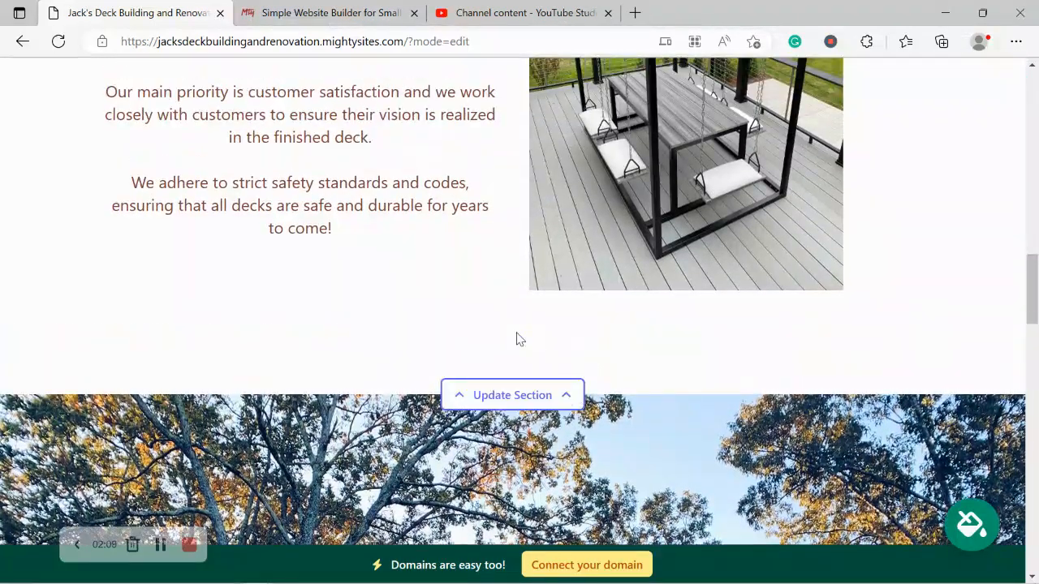
{"action": "scroll", "coordinate": [517, 339], "scroll_direction": "up", "scroll_amount": 5}
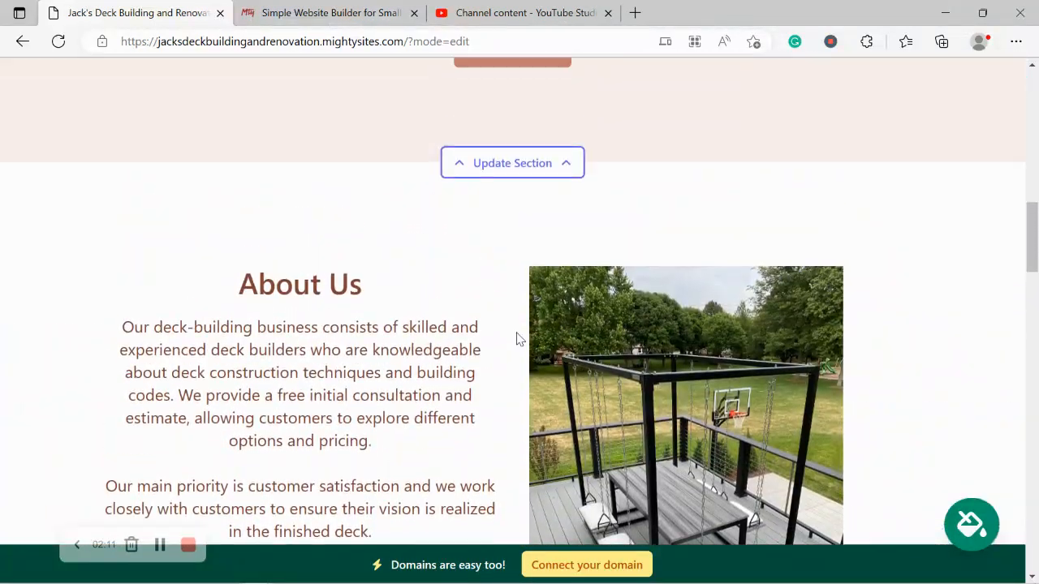
{"action": "scroll", "coordinate": [517, 339], "scroll_direction": "up", "scroll_amount": 4}
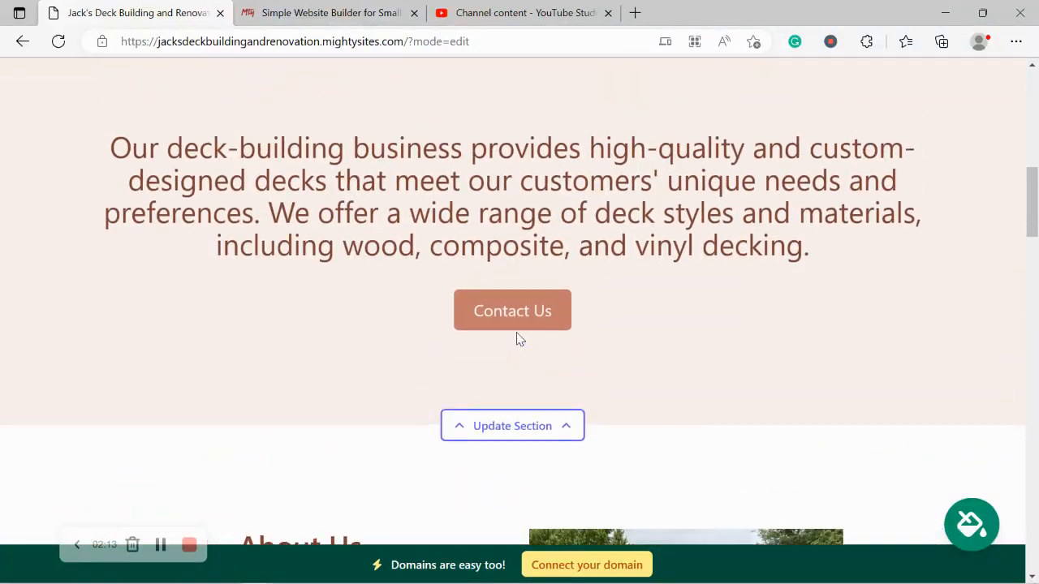
{"action": "scroll", "coordinate": [517, 332], "scroll_direction": "up", "scroll_amount": 5}
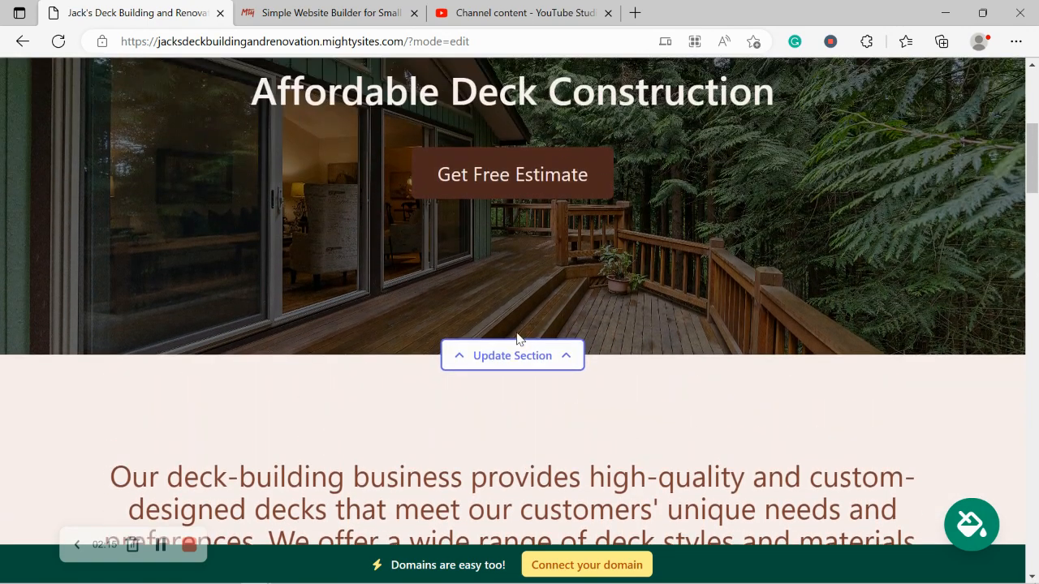
{"action": "scroll", "coordinate": [516, 332], "scroll_direction": "up", "scroll_amount": 2}
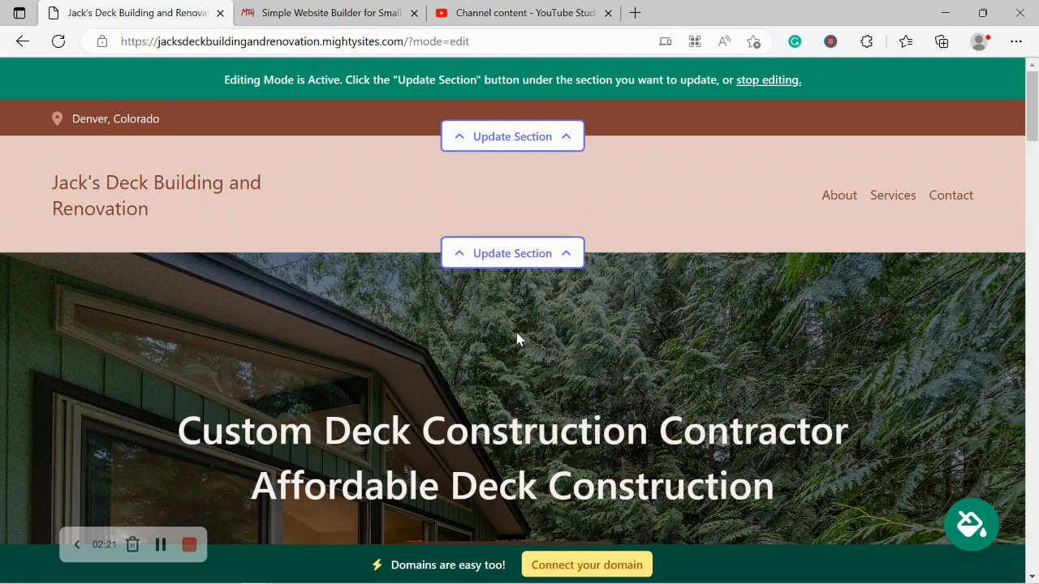
{"action": "left_click", "coordinate": [549, 135]}
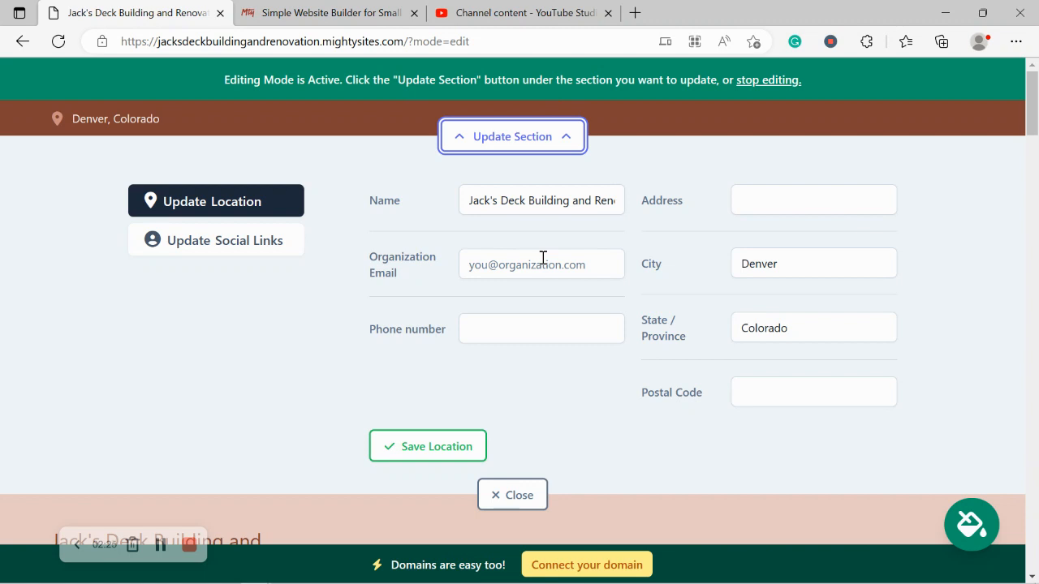
Enter the organization email (shown on site), phone number, street address and postal code, then save the location.
{"action": "left_click", "coordinate": [498, 270]}
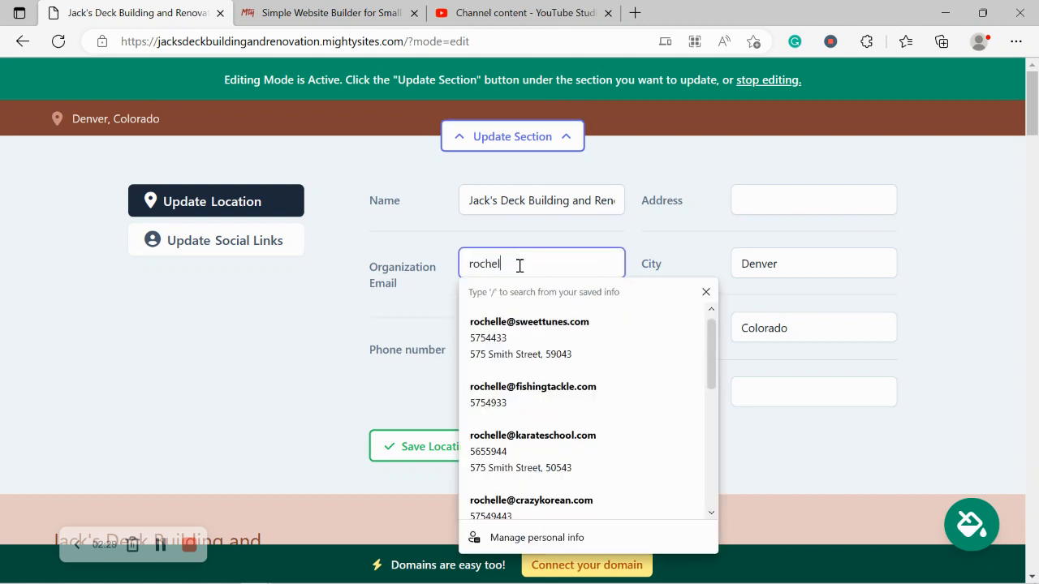
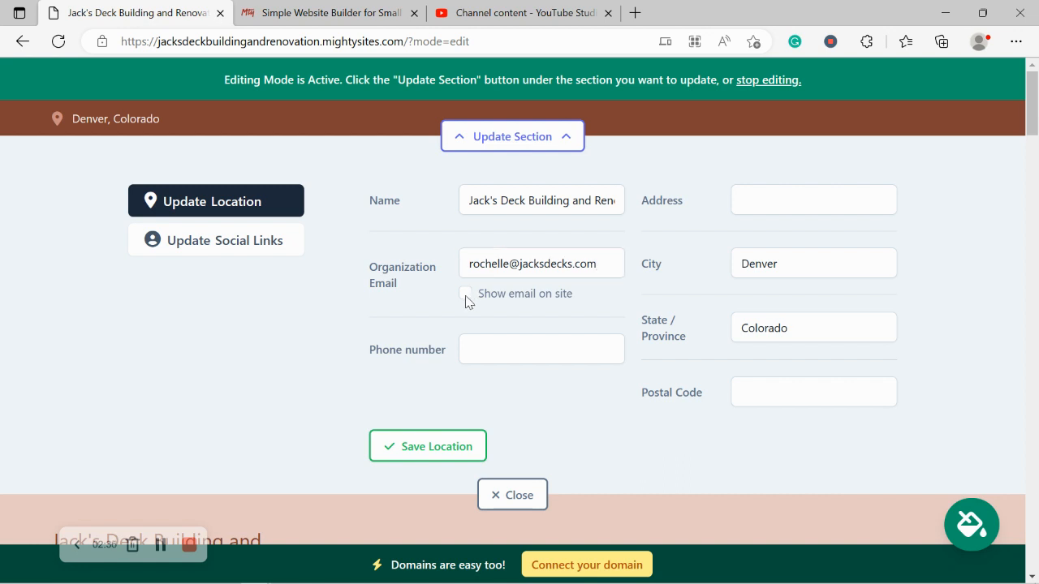
{"action": "left_click", "coordinate": [465, 295]}
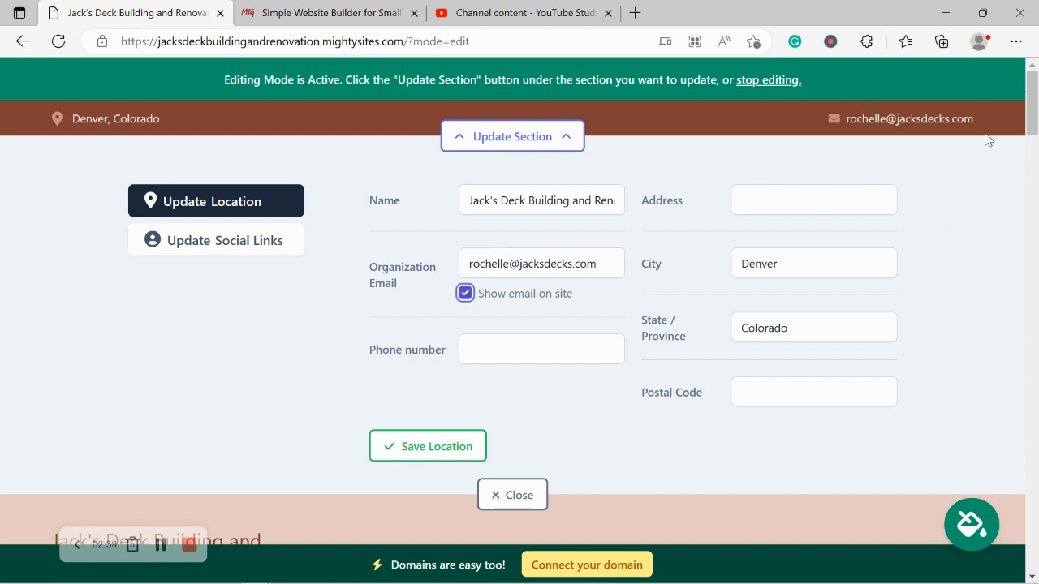
{"action": "left_click", "coordinate": [499, 348]}
{"action": "type", "text": "575-4933"}
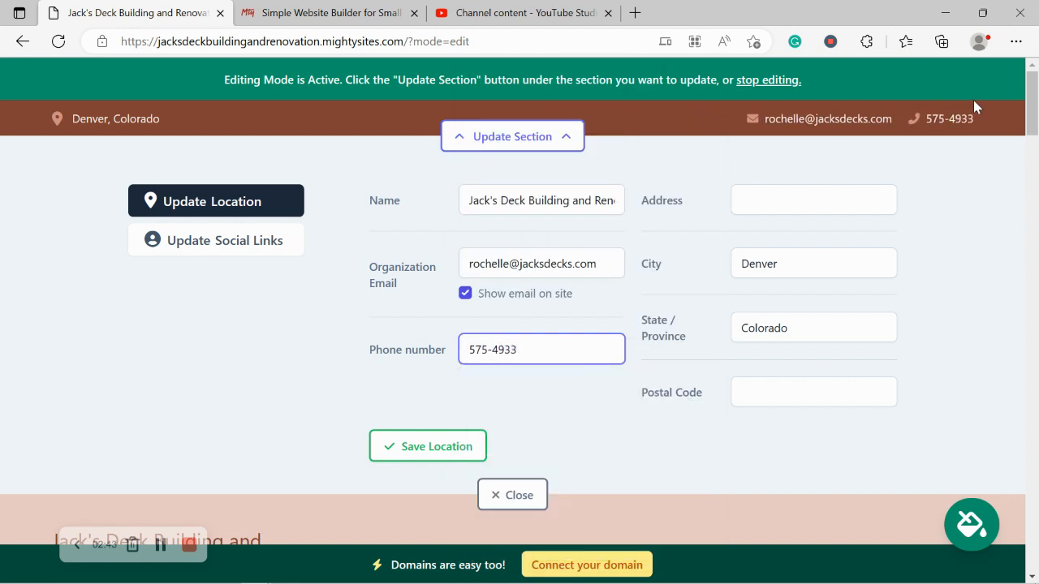
{"action": "left_click", "coordinate": [743, 208]}
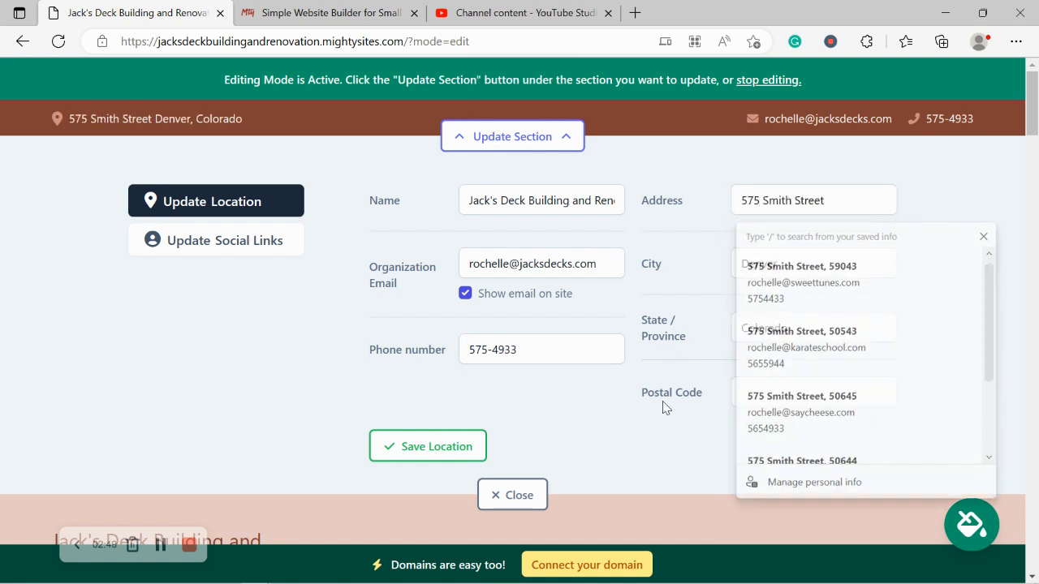
{"action": "left_click", "coordinate": [795, 395]}
{"action": "type", "text": "40554"}
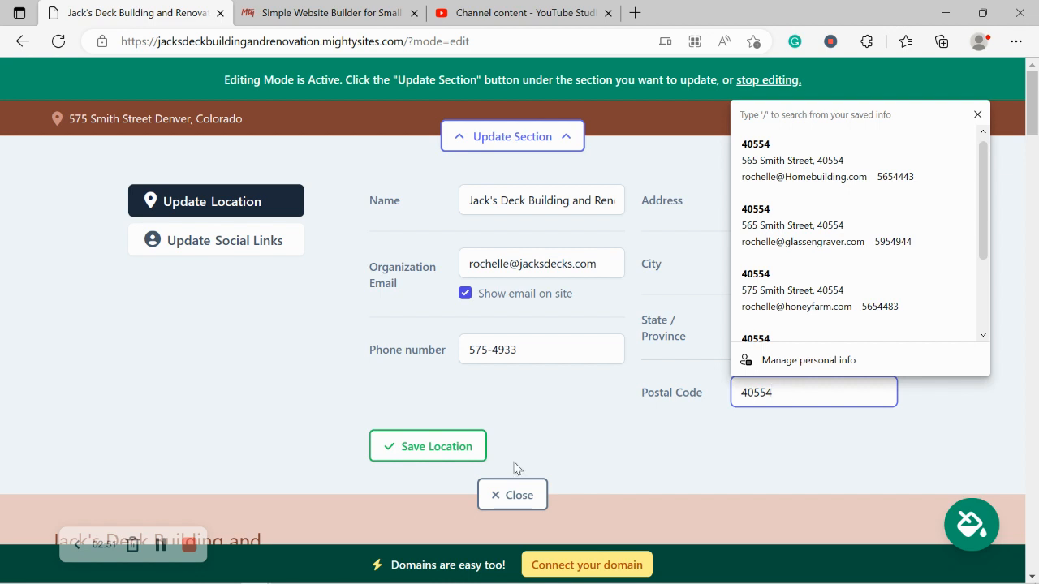
{"action": "left_click", "coordinate": [412, 449]}
{"action": "left_click", "coordinate": [139, 124]}
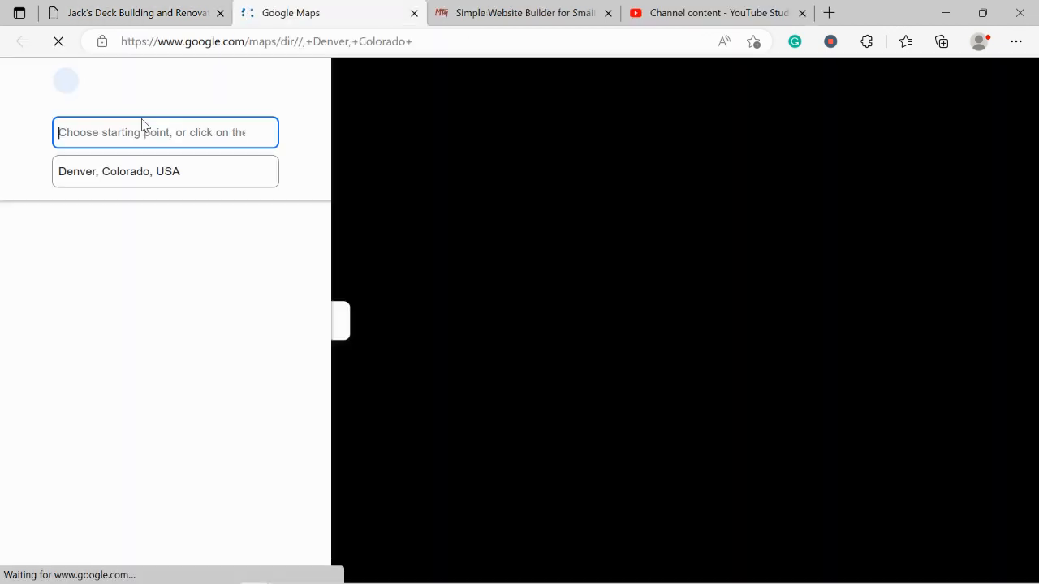
{"action": "key", "text": "ctrl+w"}
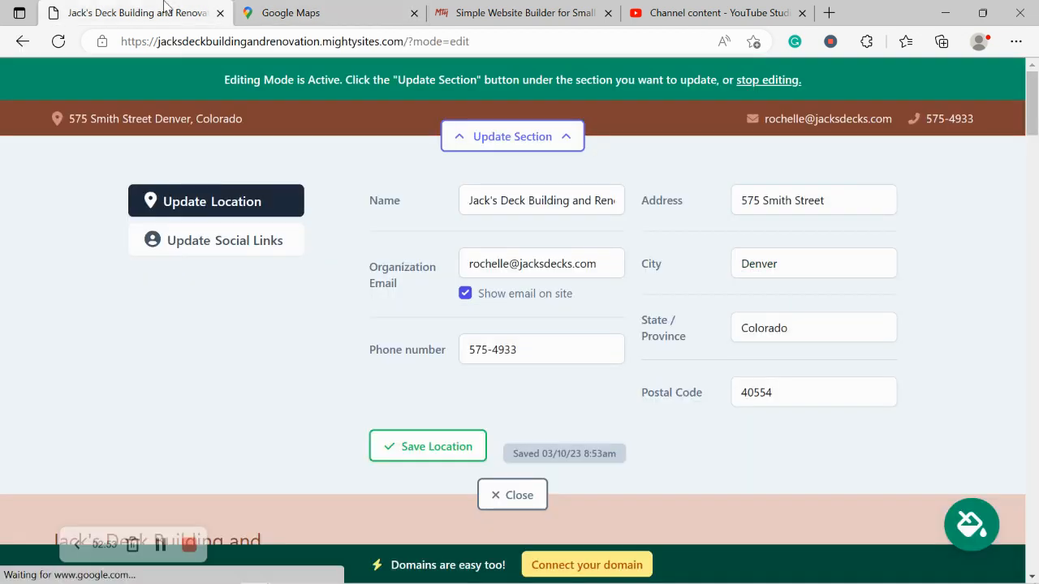
Enter the Instagram handle 'mightysites' in the social links editor.
{"action": "left_click", "coordinate": [215, 253]}
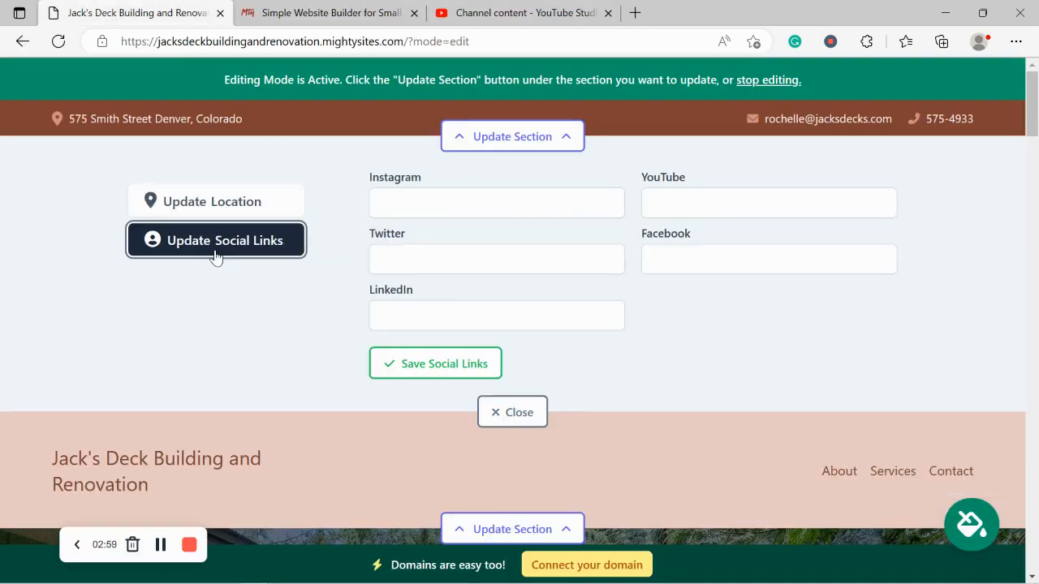
{"action": "left_click", "coordinate": [450, 205]}
{"action": "type", "text": "mgiht"}
{"action": "key", "text": "BackSpace"}
{"action": "key", "text": "BackSpace"}
{"action": "type", "text": "ightysites"}
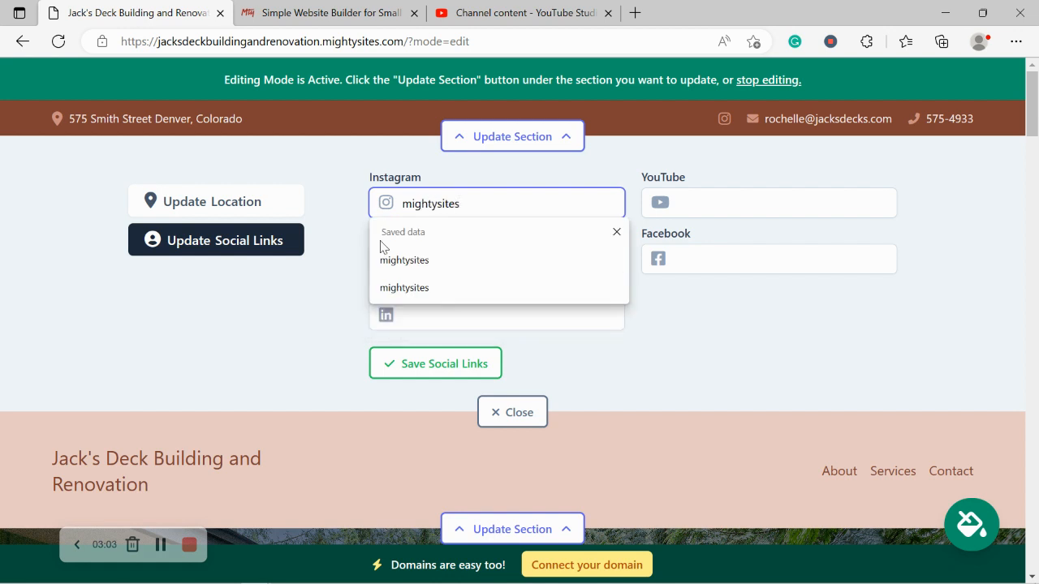
{"action": "left_click", "coordinate": [283, 299]}
Add the Twitter handle 'mightysitesusa', save the social links and close the editor.
{"action": "left_click", "coordinate": [496, 254]}
{"action": "type", "text": "mig"}
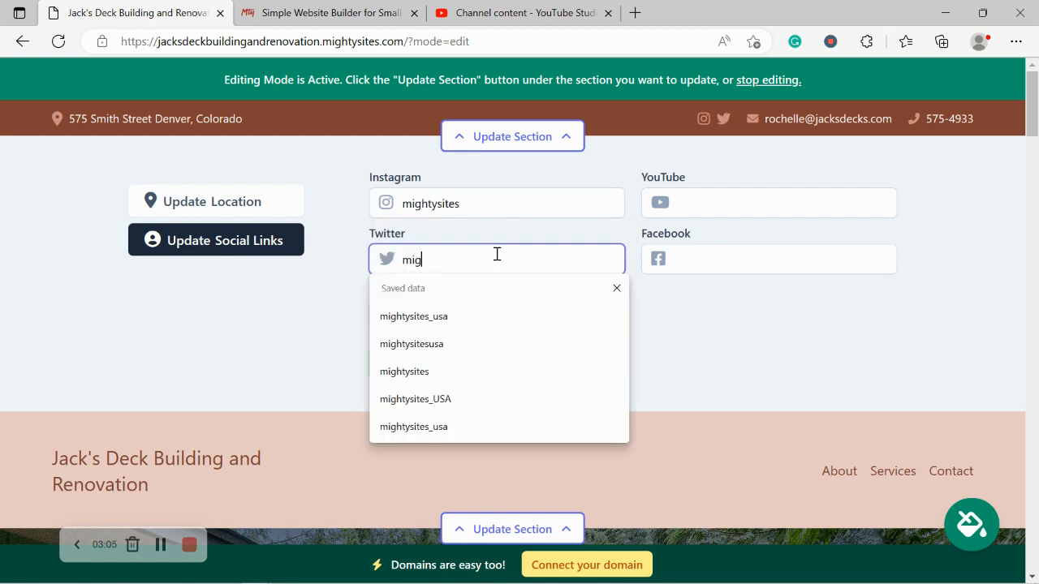
{"action": "type", "text": "htysitesusa"}
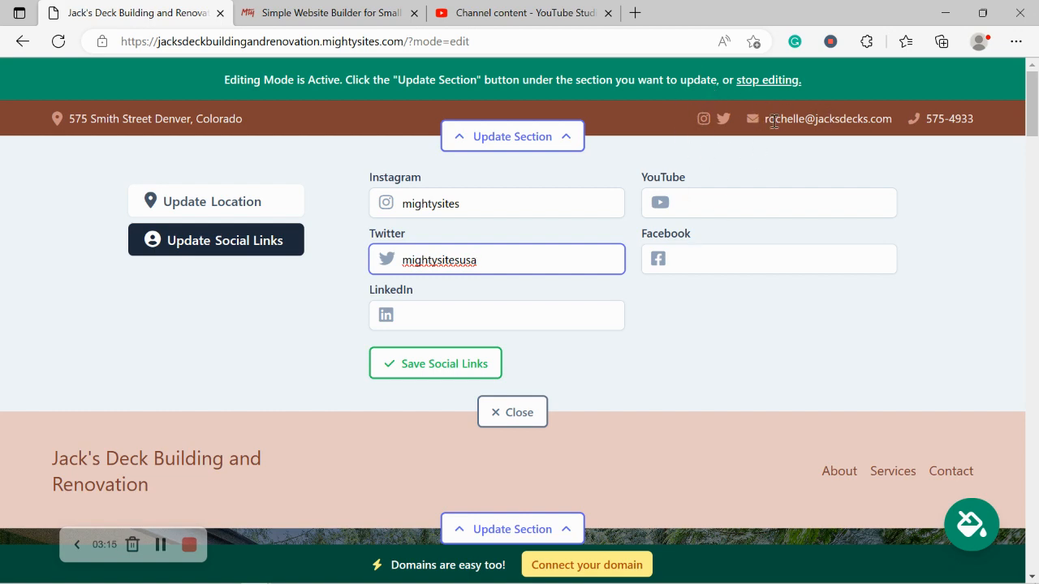
{"action": "left_click_drag", "start_coordinate": [1031, 103], "coordinate": [1004, 50]}
{"action": "left_click_drag", "start_coordinate": [458, 388], "coordinate": [438, 352]}
{"action": "left_click", "coordinate": [441, 357]}
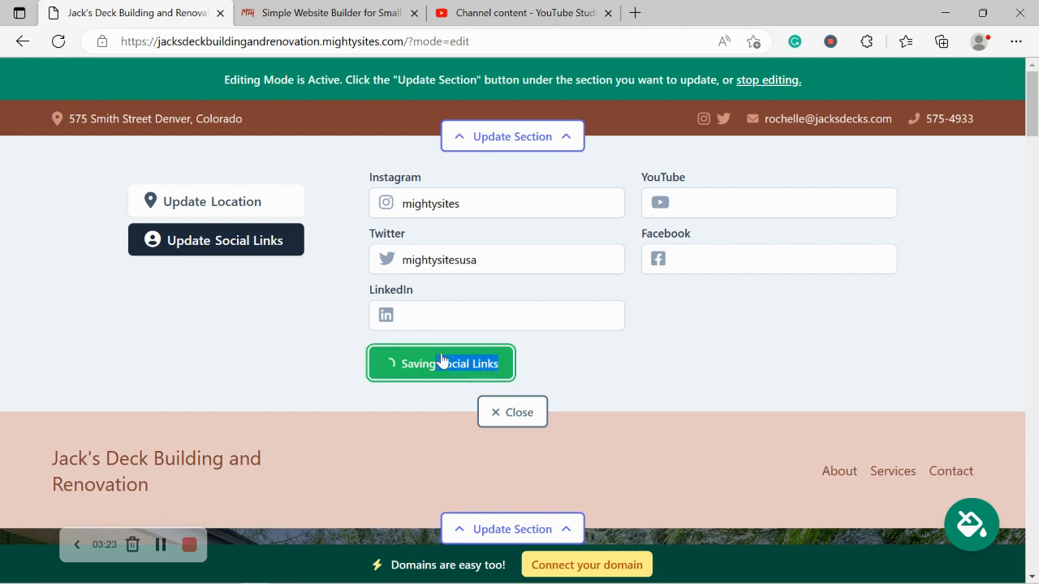
{"action": "left_click", "coordinate": [505, 412]}
{"action": "left_click", "coordinate": [512, 253]}
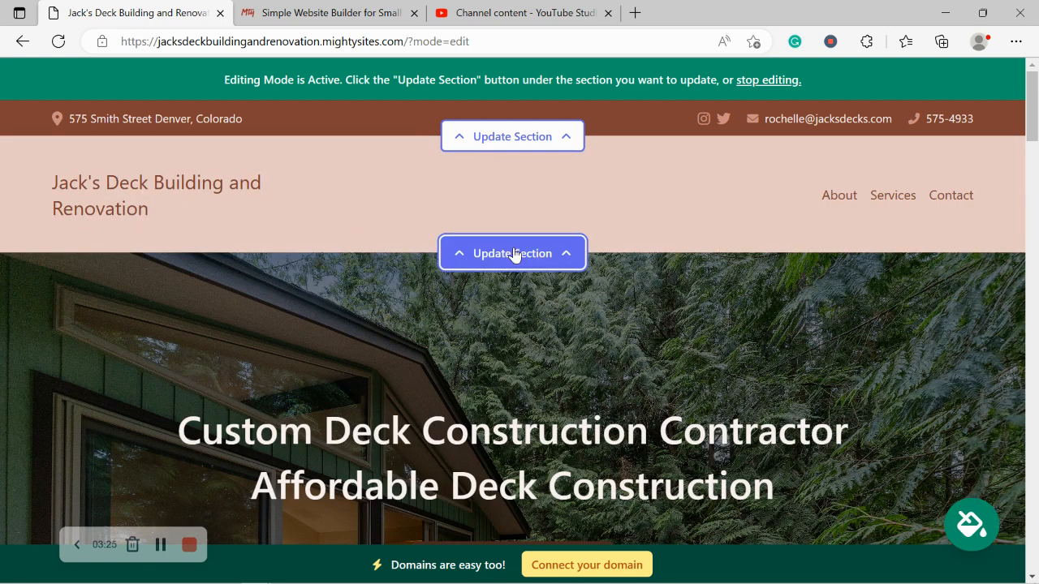
Upload the Mighty Sites logo file from Pictures as the header logo and save it.
{"action": "left_click", "coordinate": [223, 358]}
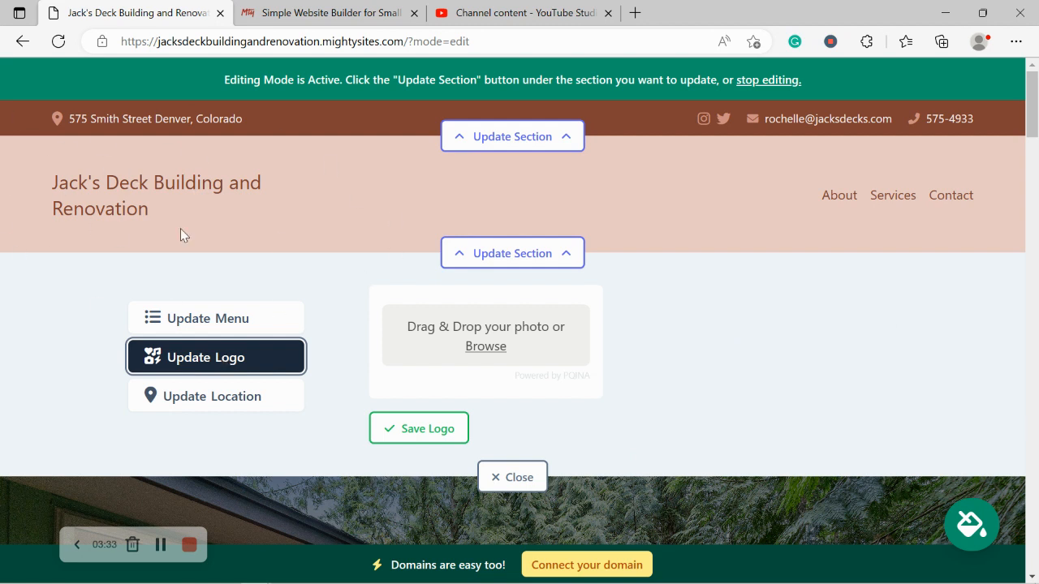
{"action": "left_click", "coordinate": [486, 353]}
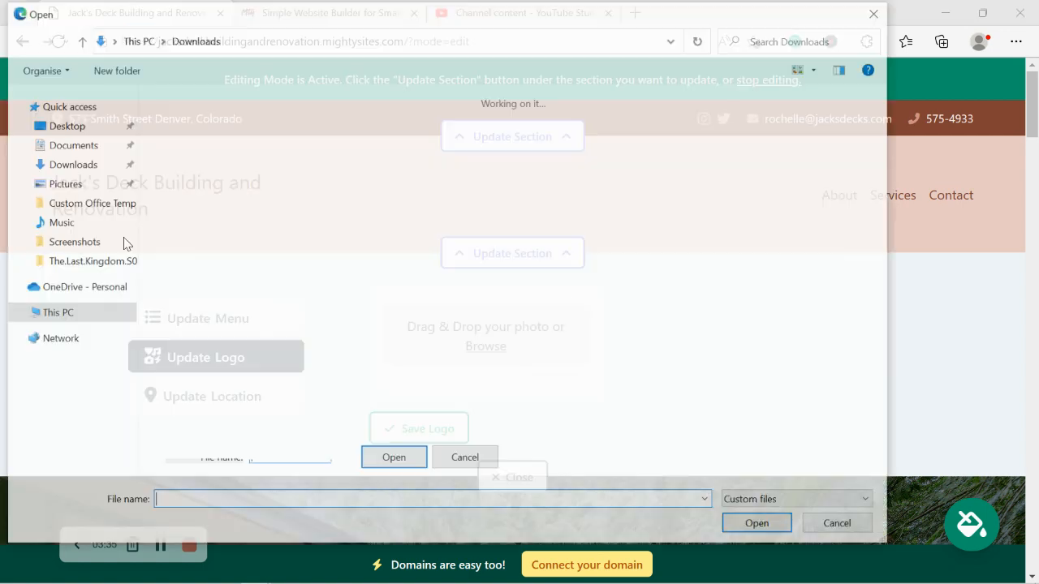
{"action": "left_click", "coordinate": [73, 184]}
{"action": "double_click", "coordinate": [601, 138]}
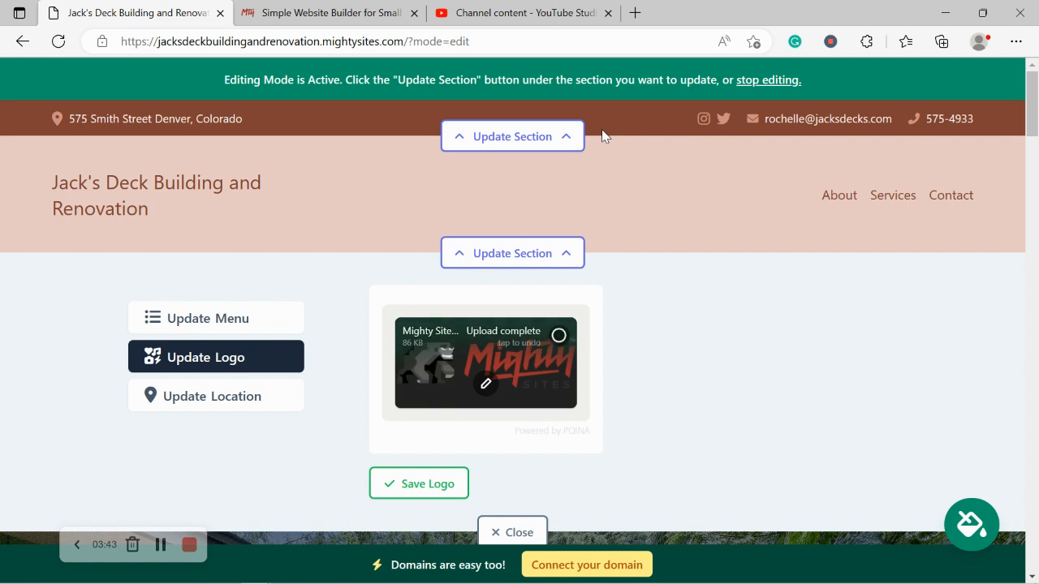
{"action": "left_click", "coordinate": [410, 487]}
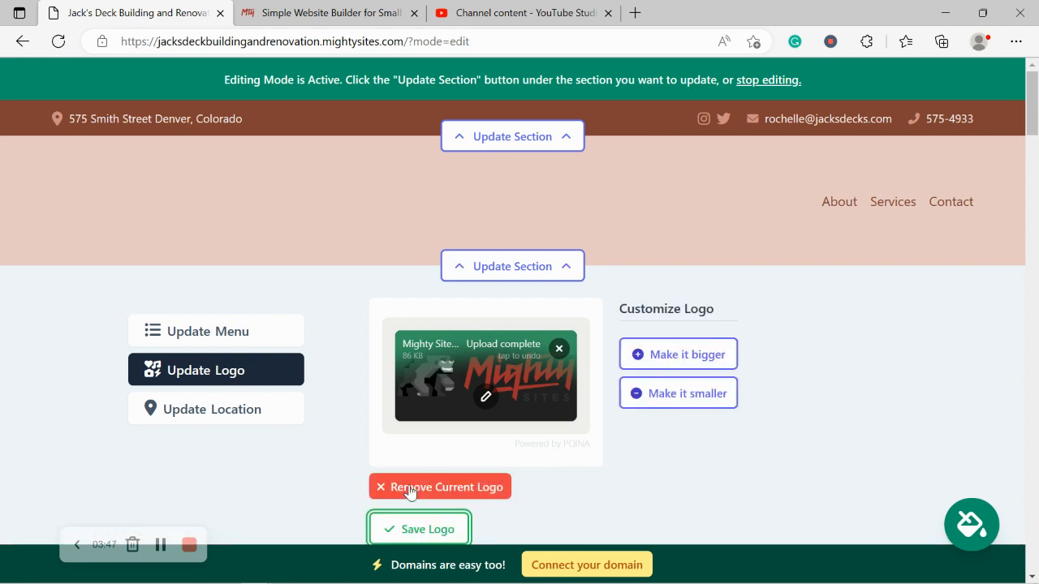
{"action": "scroll", "coordinate": [409, 492], "scroll_direction": "down", "scroll_amount": 1}
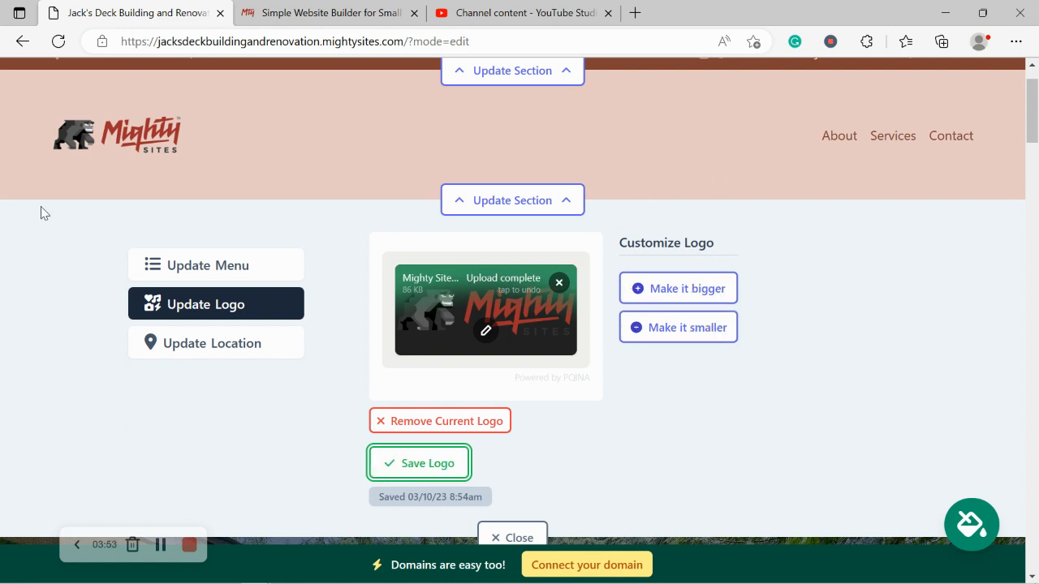
{"action": "left_click", "coordinate": [493, 536]}
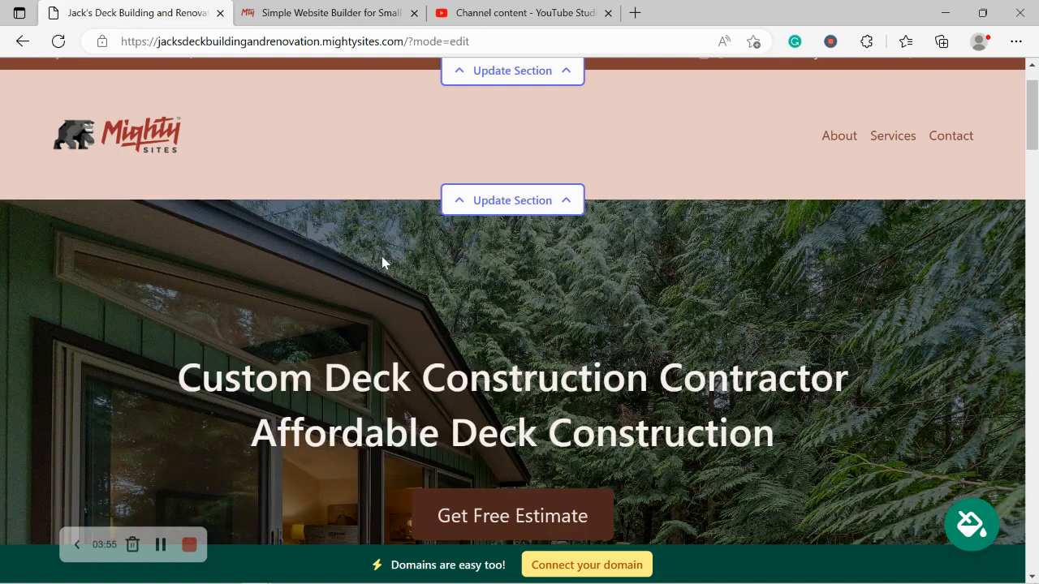
{"action": "scroll", "coordinate": [382, 262], "scroll_direction": "down", "scroll_amount": 4}
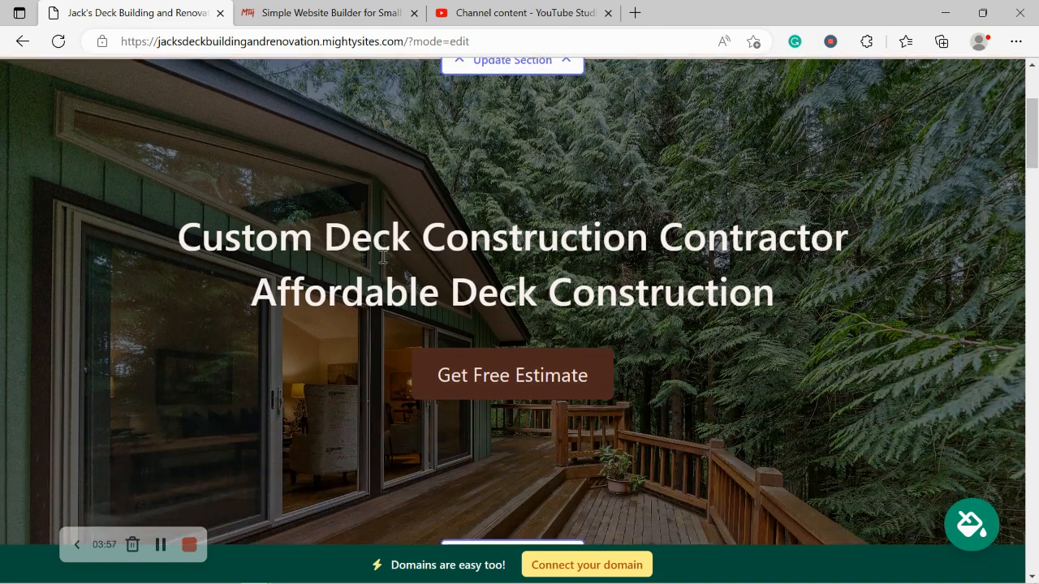
{"action": "scroll", "coordinate": [382, 260], "scroll_direction": "down", "scroll_amount": 5}
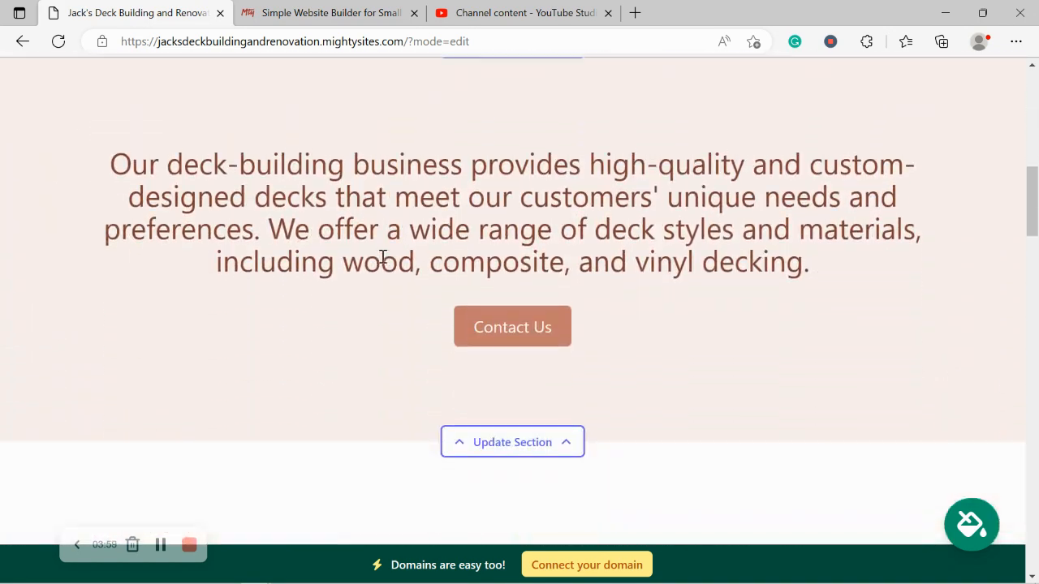
{"action": "left_click_drag", "start_coordinate": [91, 152], "coordinate": [888, 272]}
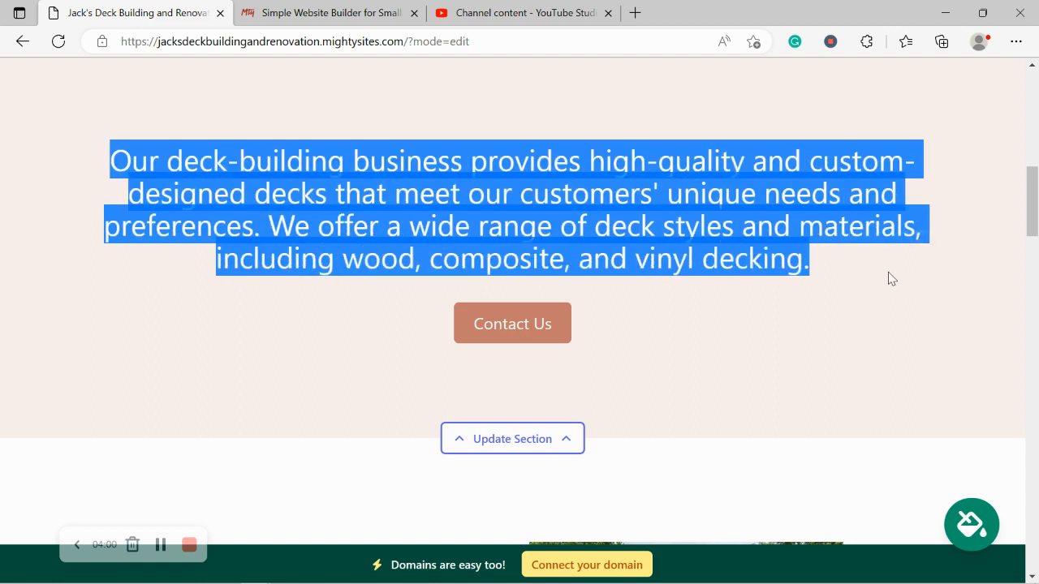
{"action": "left_click", "coordinate": [714, 306]}
{"action": "scroll", "coordinate": [714, 306], "scroll_direction": "down", "scroll_amount": 1}
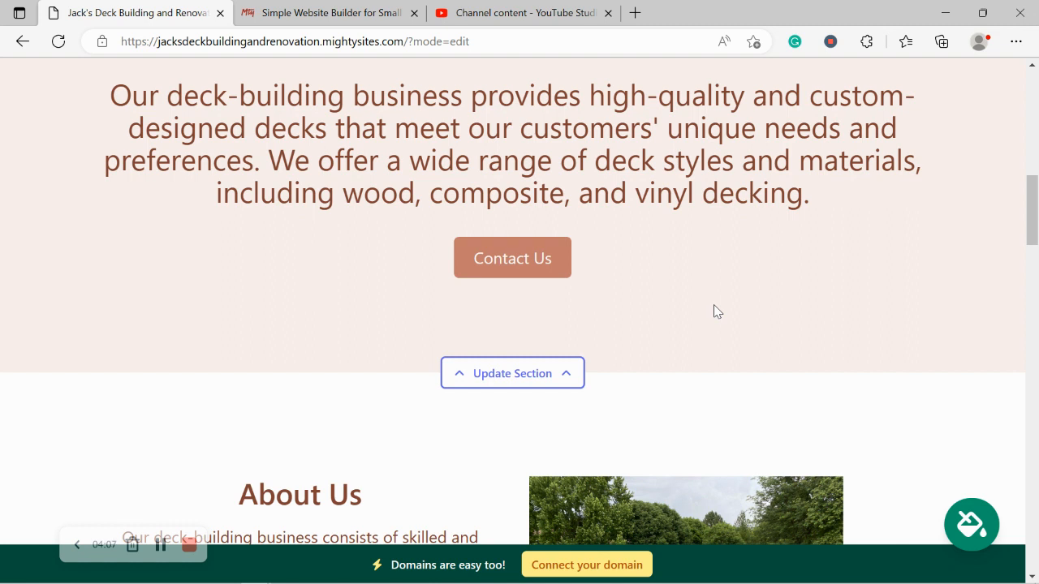
{"action": "scroll", "coordinate": [714, 311], "scroll_direction": "up", "scroll_amount": 2}
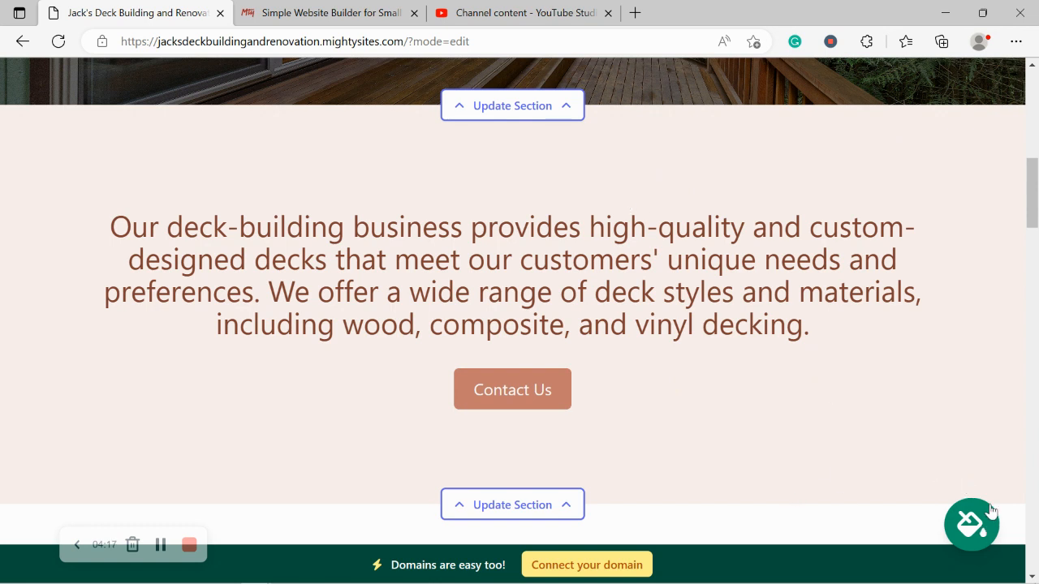
{"action": "left_click", "coordinate": [973, 529]}
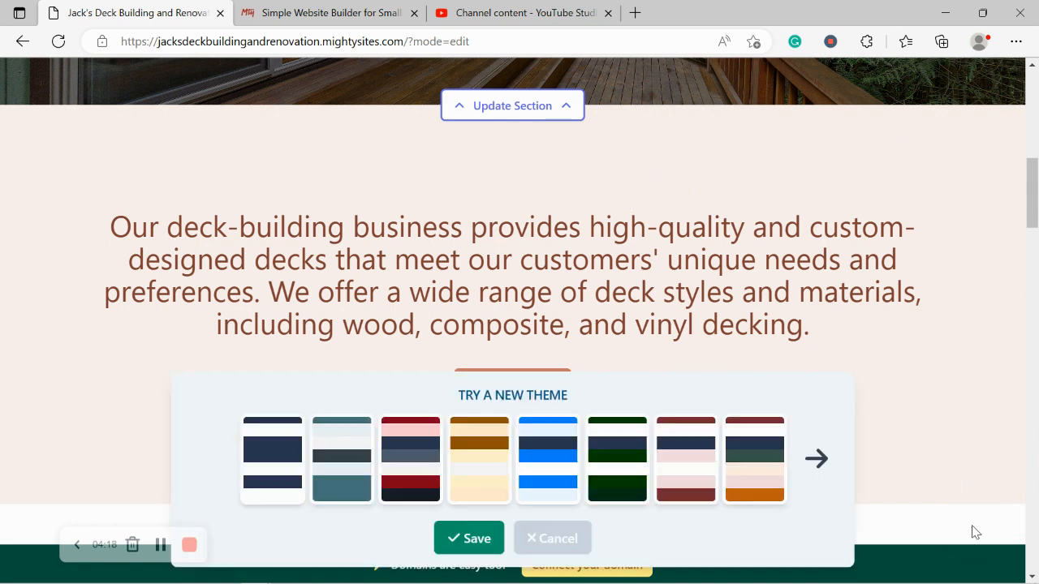
Preview colour themes and save the white and pale pink light theme from the second page.
{"action": "left_click", "coordinate": [316, 459]}
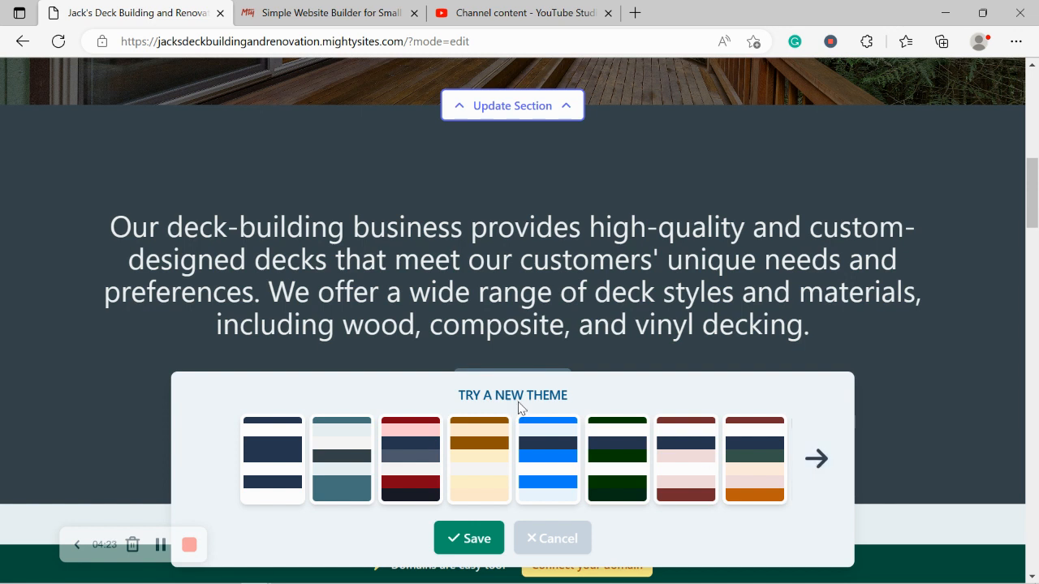
{"action": "left_click", "coordinate": [793, 467]}
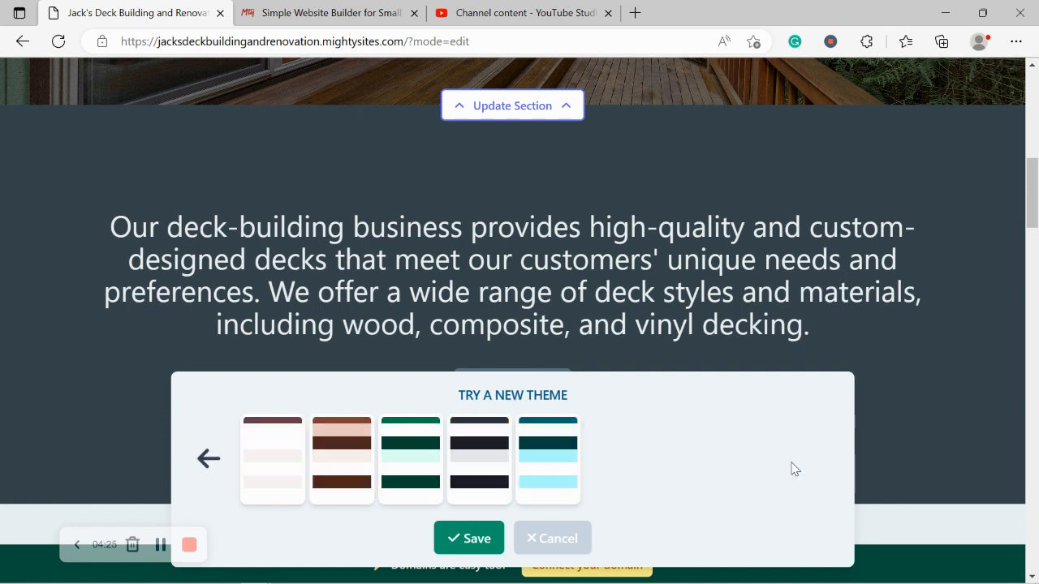
{"action": "left_click", "coordinate": [339, 477]}
{"action": "scroll", "coordinate": [339, 477], "scroll_direction": "up", "scroll_amount": 5}
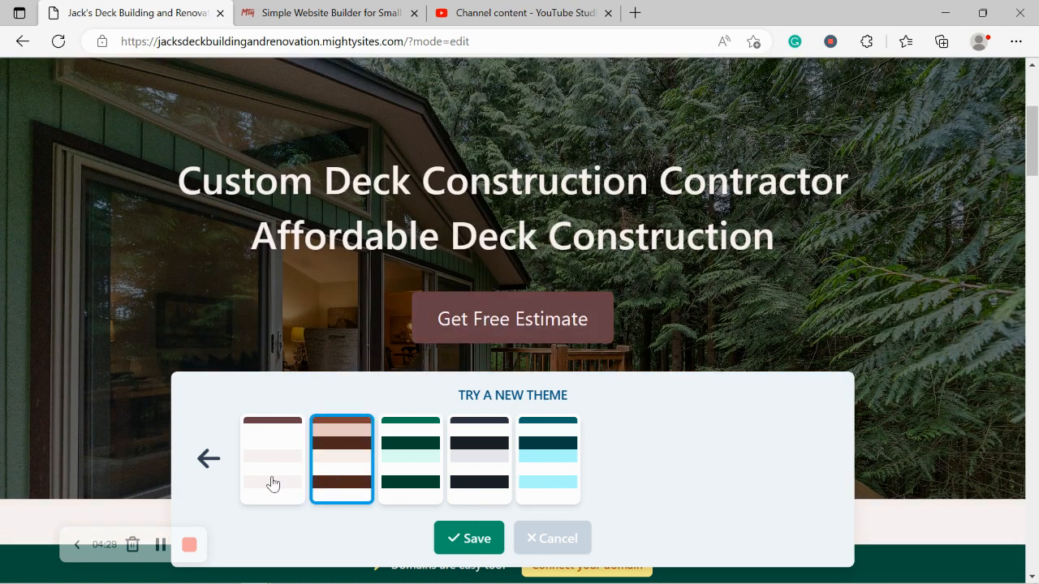
{"action": "scroll", "coordinate": [270, 484], "scroll_direction": "up", "scroll_amount": 5}
{"action": "left_click", "coordinate": [270, 485]}
{"action": "left_click", "coordinate": [479, 545]}
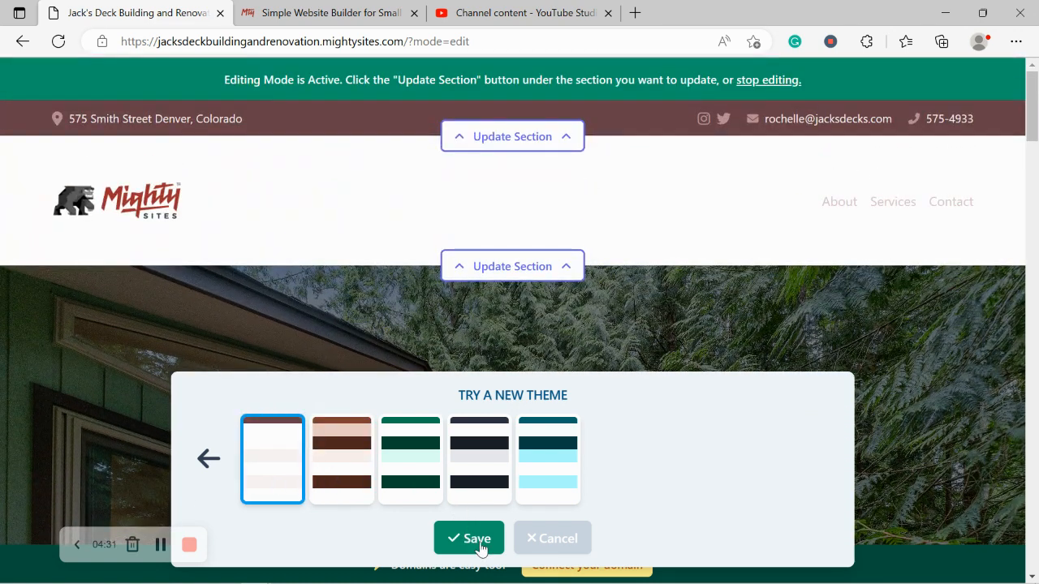
{"action": "scroll", "coordinate": [494, 519], "scroll_direction": "down", "scroll_amount": 6}
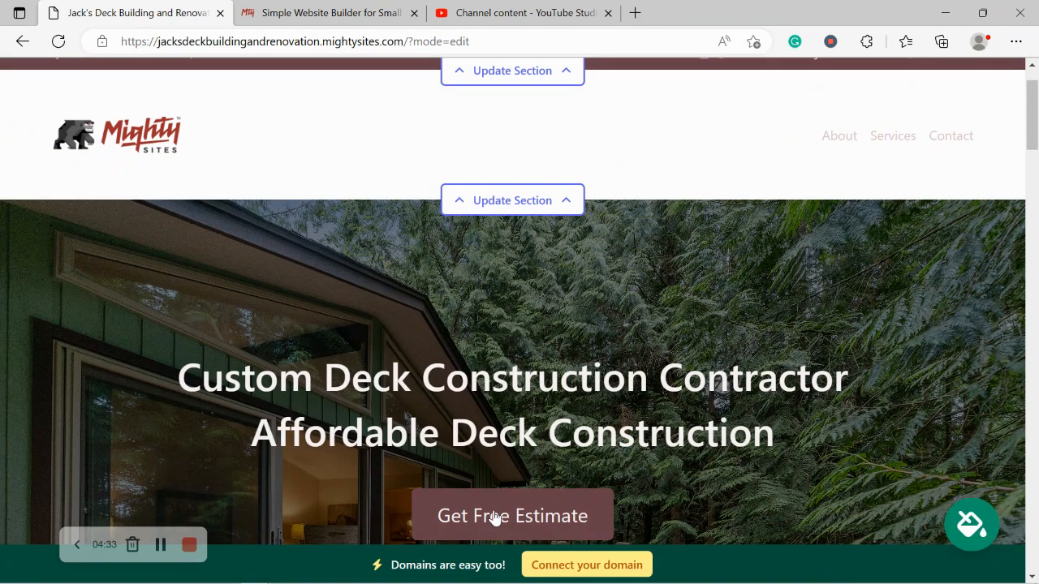
Open the hero image's stock photo library and search it for 'Deck'.
{"action": "left_click", "coordinate": [538, 240]}
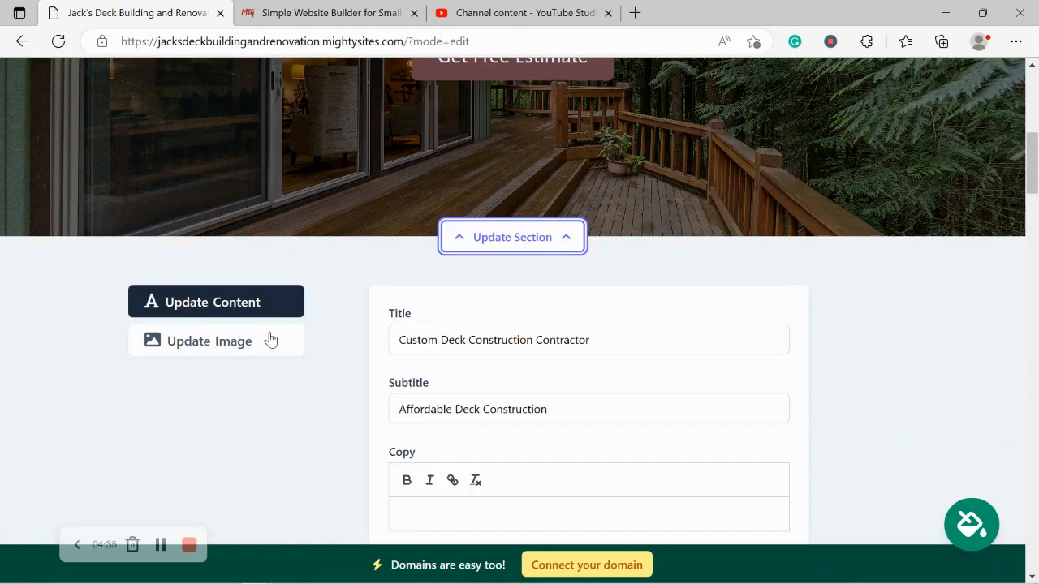
{"action": "left_click", "coordinate": [264, 340]}
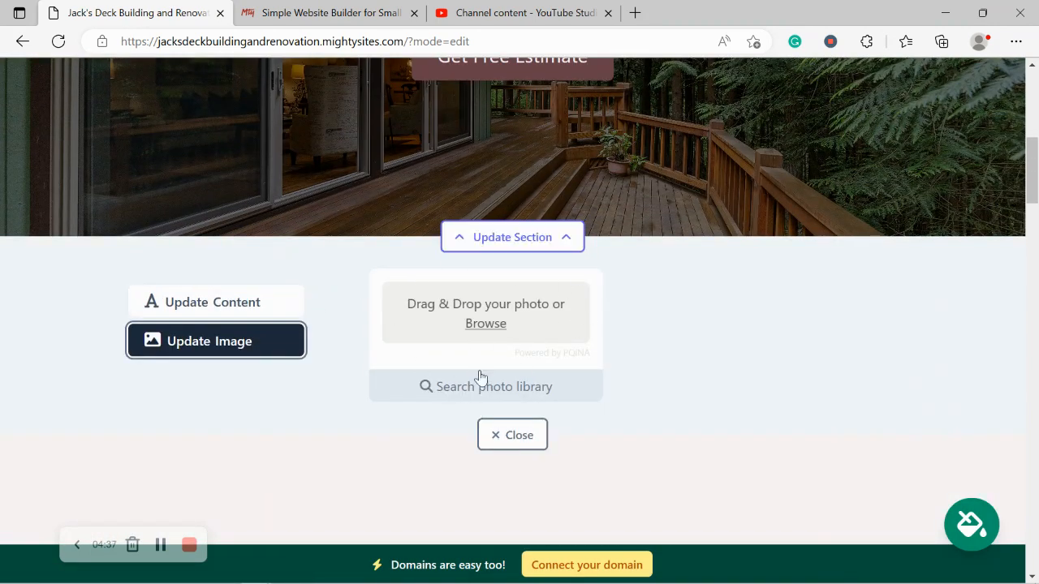
{"action": "left_click", "coordinate": [497, 387]}
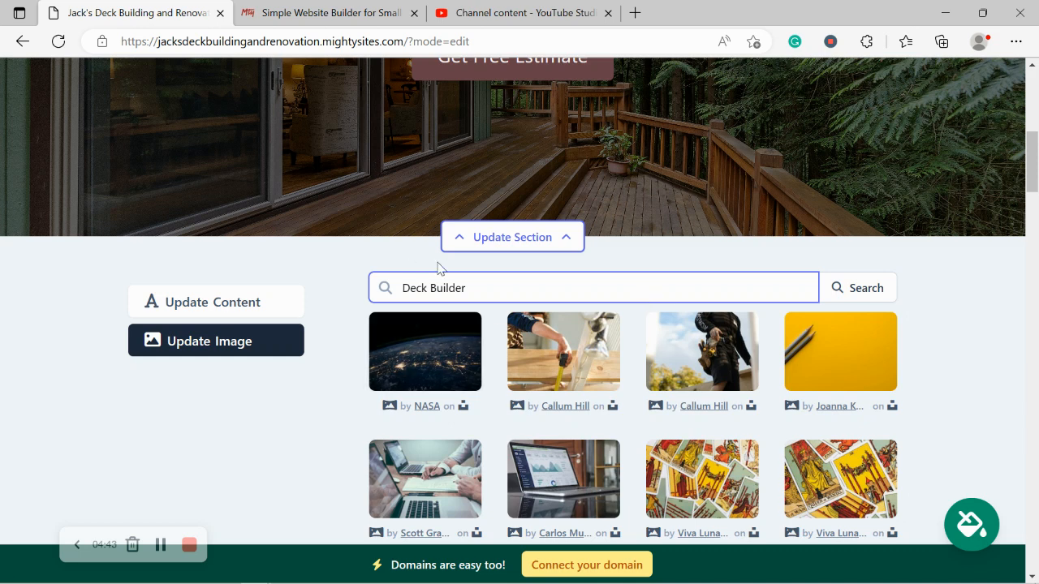
{"action": "key", "text": "ctrl+shift+Left"}
{"action": "key", "text": "BackSpace"}
{"action": "left_click", "coordinate": [858, 290]}
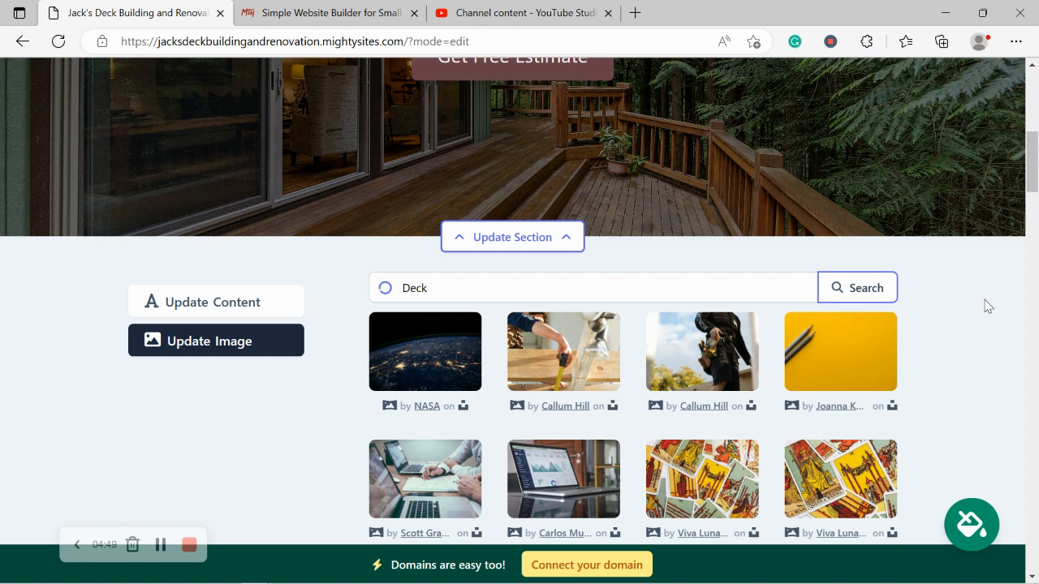
Search the photo library for 'outdoor deck' instead.
{"action": "scroll", "coordinate": [960, 339], "scroll_direction": "down", "scroll_amount": 1}
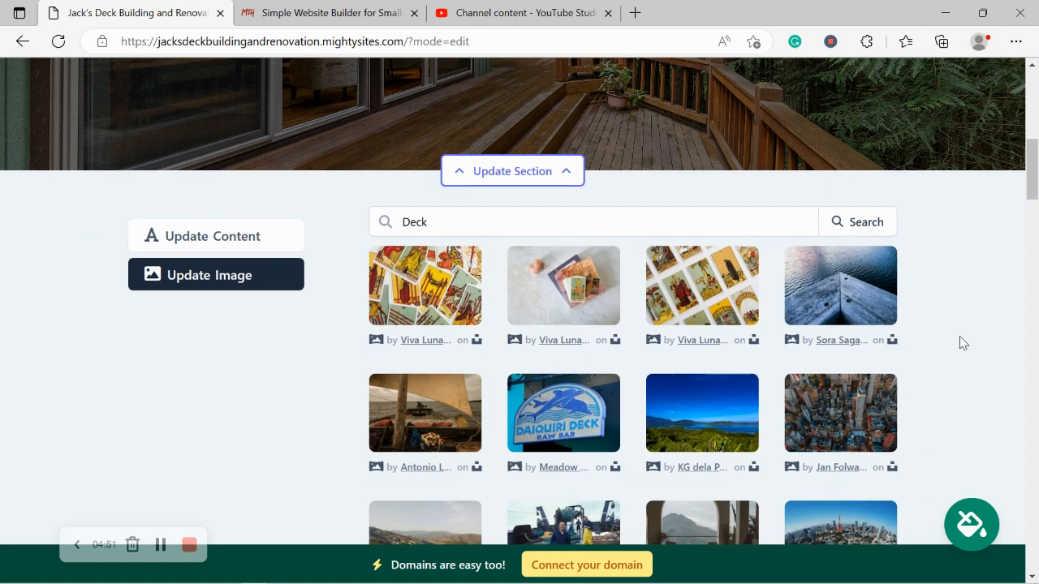
{"action": "scroll", "coordinate": [962, 342], "scroll_direction": "down", "scroll_amount": 2}
{"action": "scroll", "coordinate": [962, 342], "scroll_direction": "up", "scroll_amount": 1}
{"action": "left_click", "coordinate": [435, 149]}
{"action": "key", "text": "ctrl+a"}
{"action": "type", "text": "outdoor dec"}
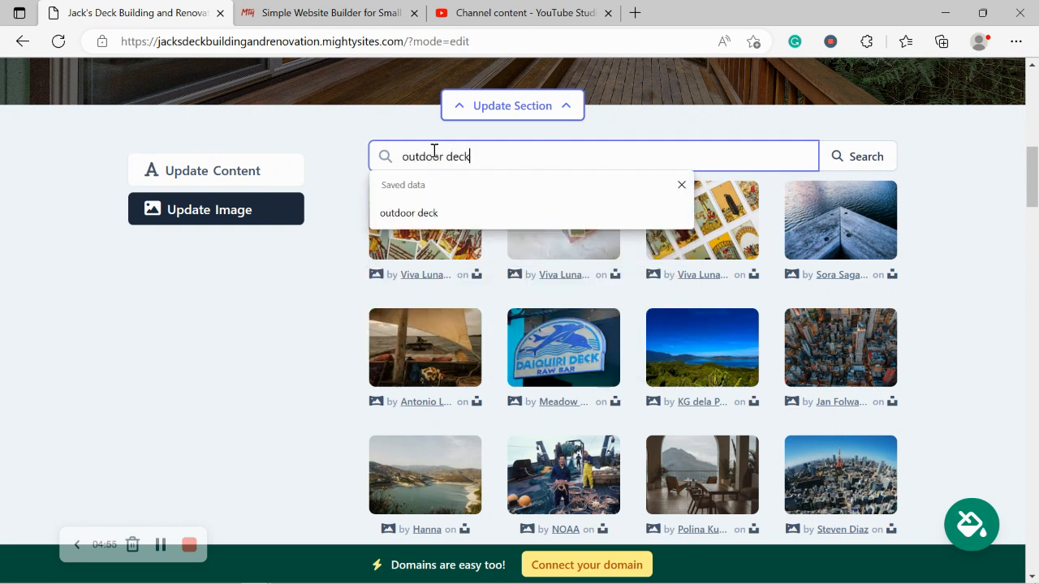
{"action": "type", "text": "k"}
{"action": "left_click", "coordinate": [884, 155]}
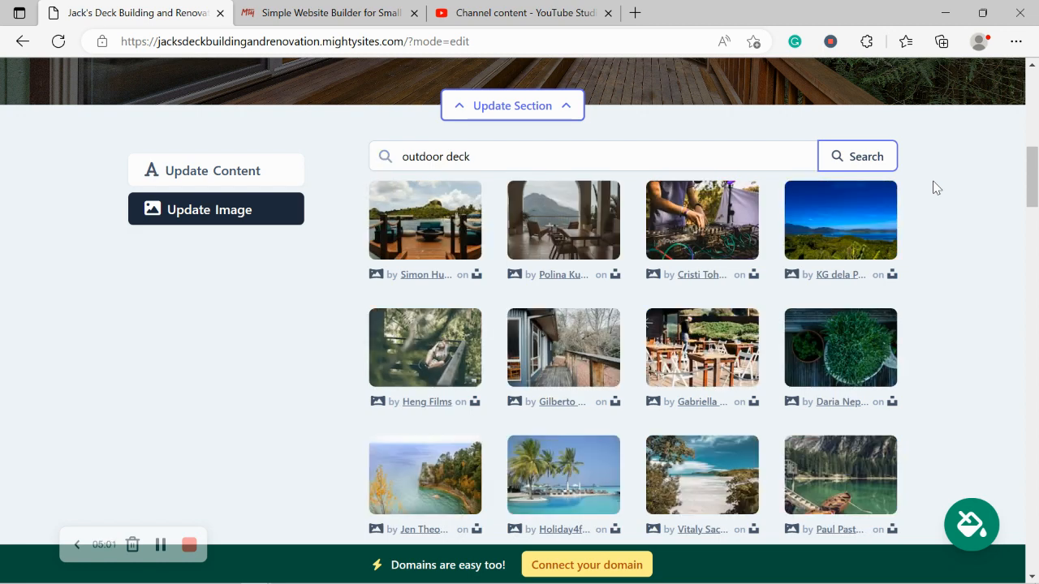
Search for 'outdoor patio', page through the results and pick the first patio photo.
{"action": "scroll", "coordinate": [933, 187], "scroll_direction": "down", "scroll_amount": 2}
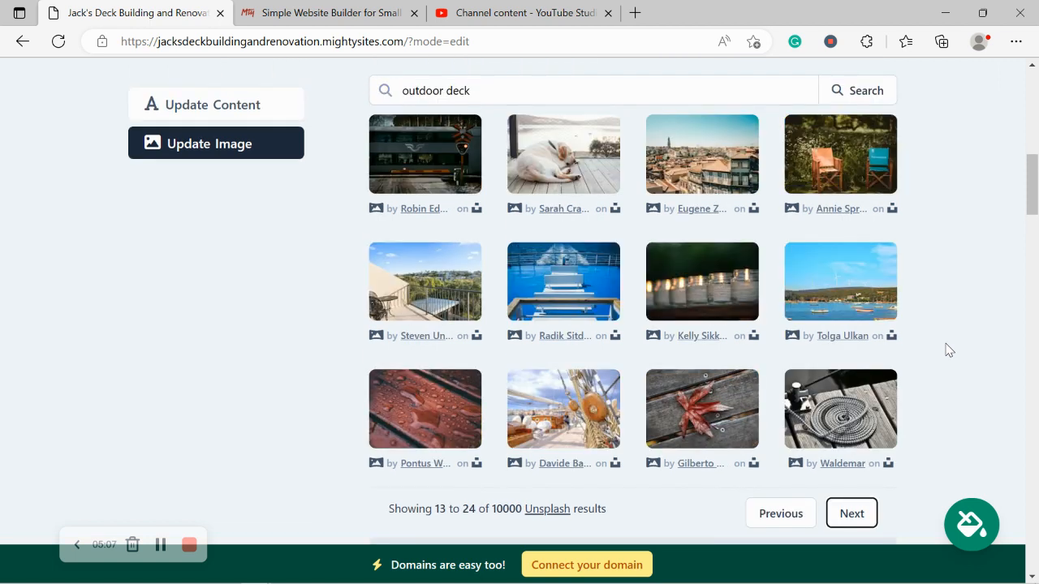
{"action": "scroll", "coordinate": [948, 349], "scroll_direction": "up", "scroll_amount": 1}
{"action": "double_click", "coordinate": [447, 156]}
{"action": "type", "text": "patio"}
{"action": "left_click", "coordinate": [842, 170]}
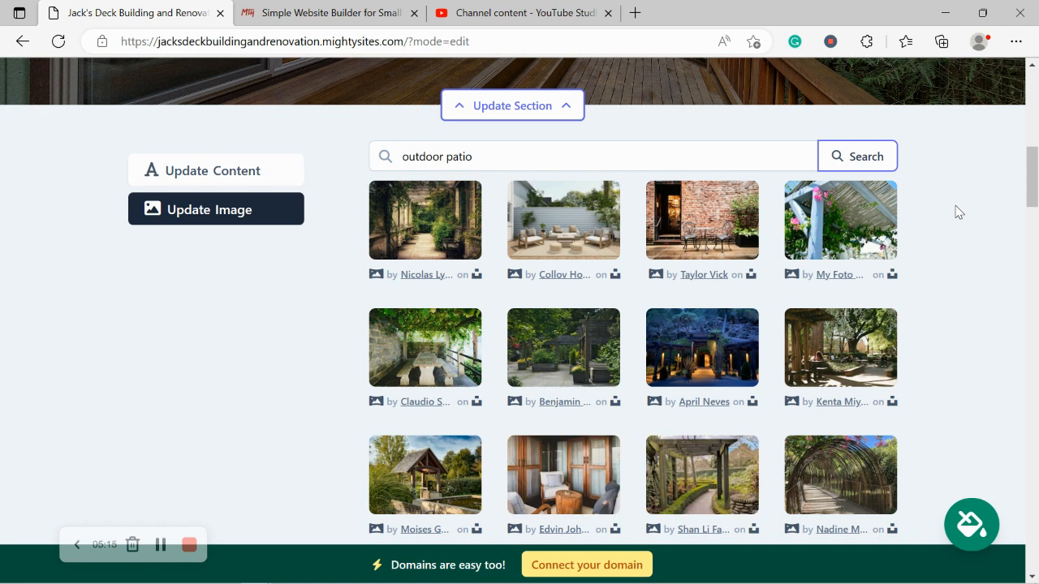
{"action": "scroll", "coordinate": [545, 229], "scroll_direction": "down", "scroll_amount": 1}
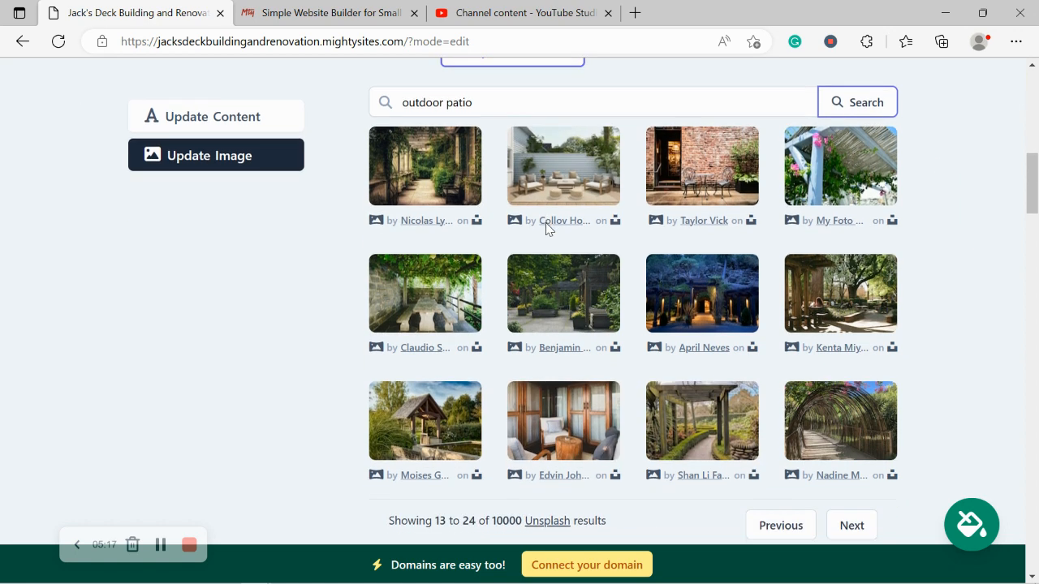
{"action": "left_click", "coordinate": [780, 513]}
{"action": "scroll", "coordinate": [960, 424], "scroll_direction": "up", "scroll_amount": 1}
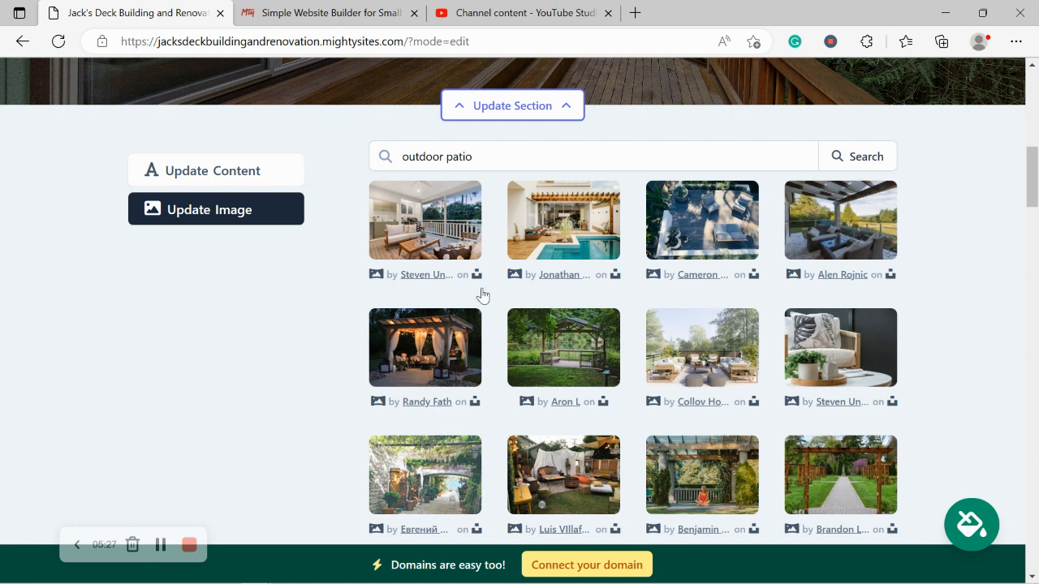
{"action": "left_click", "coordinate": [461, 212]}
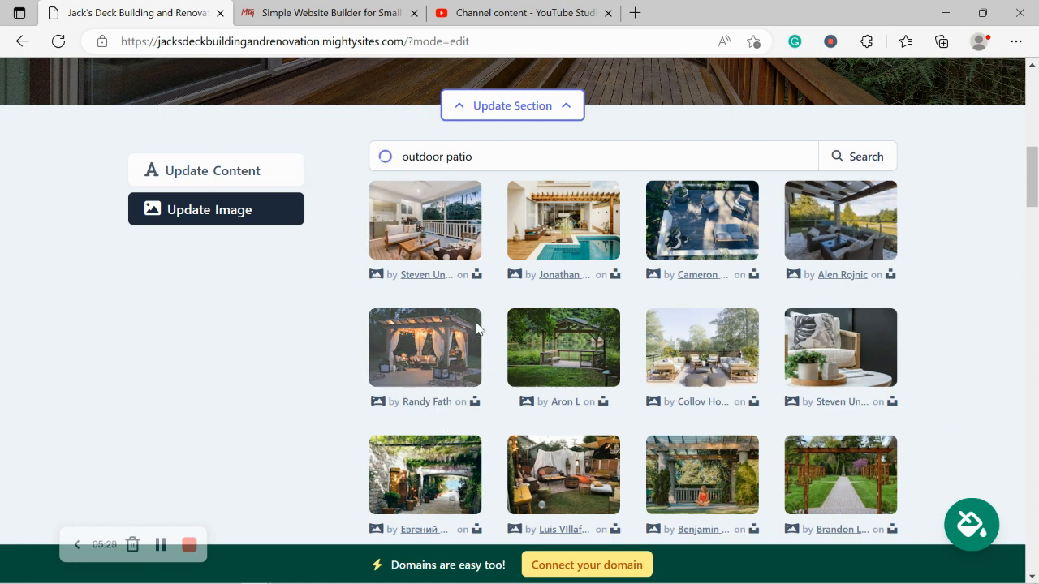
Use the covered patio photo with sofa and white railing as the hero image.
{"action": "left_click", "coordinate": [603, 503]}
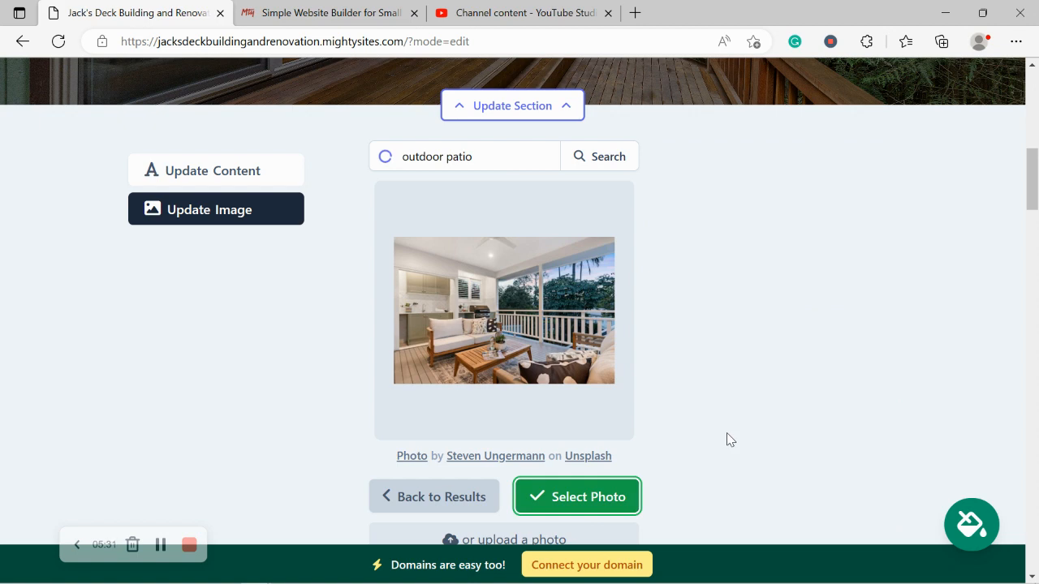
{"action": "scroll", "coordinate": [728, 433], "scroll_direction": "up", "scroll_amount": 1}
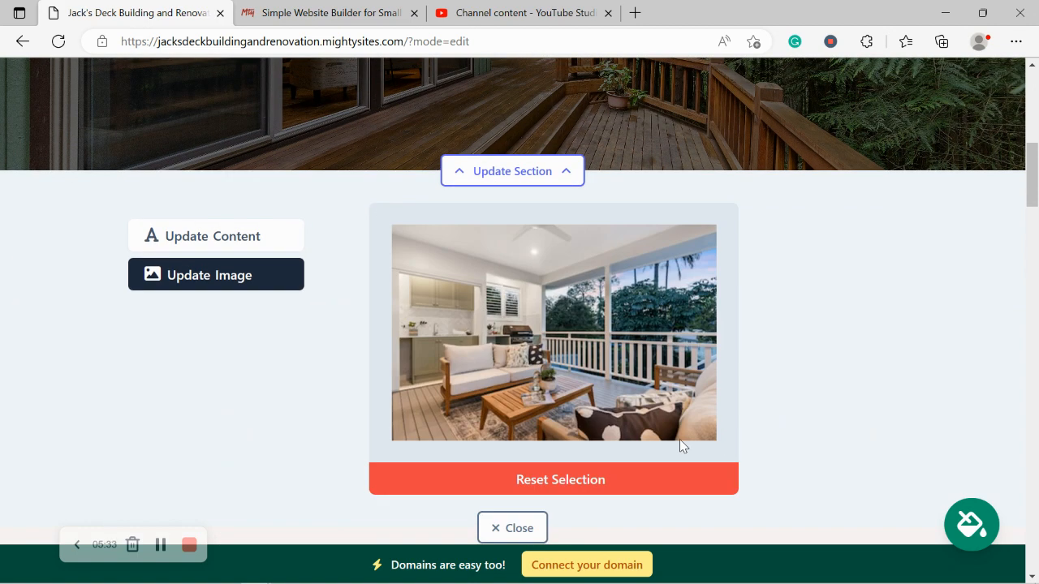
{"action": "scroll", "coordinate": [555, 525], "scroll_direction": "up", "scroll_amount": 1}
{"action": "scroll", "coordinate": [555, 523], "scroll_direction": "up", "scroll_amount": 4}
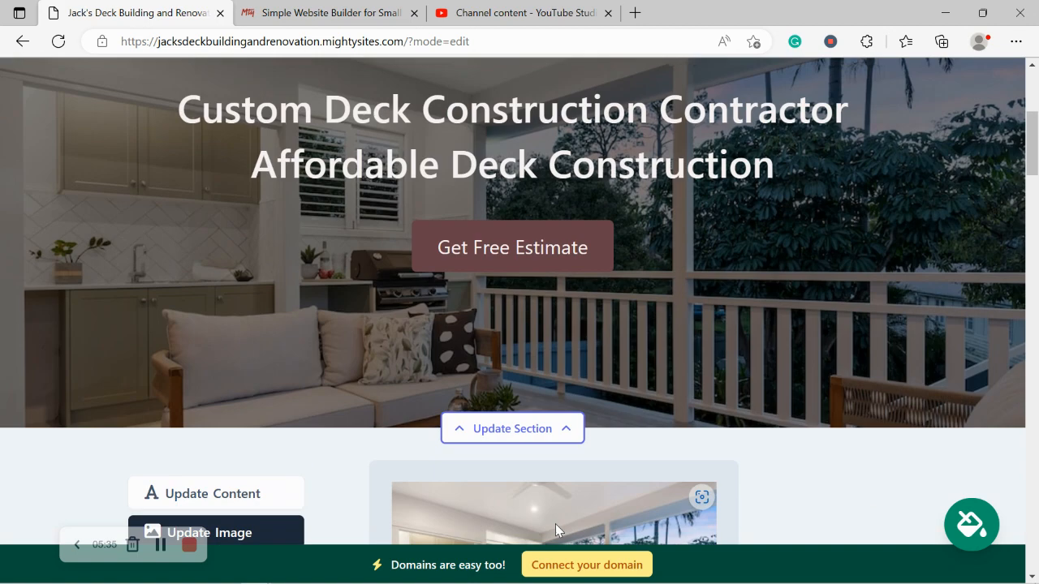
{"action": "scroll", "coordinate": [555, 523], "scroll_direction": "down", "scroll_amount": 2}
{"action": "scroll", "coordinate": [555, 523], "scroll_direction": "down", "scroll_amount": 5}
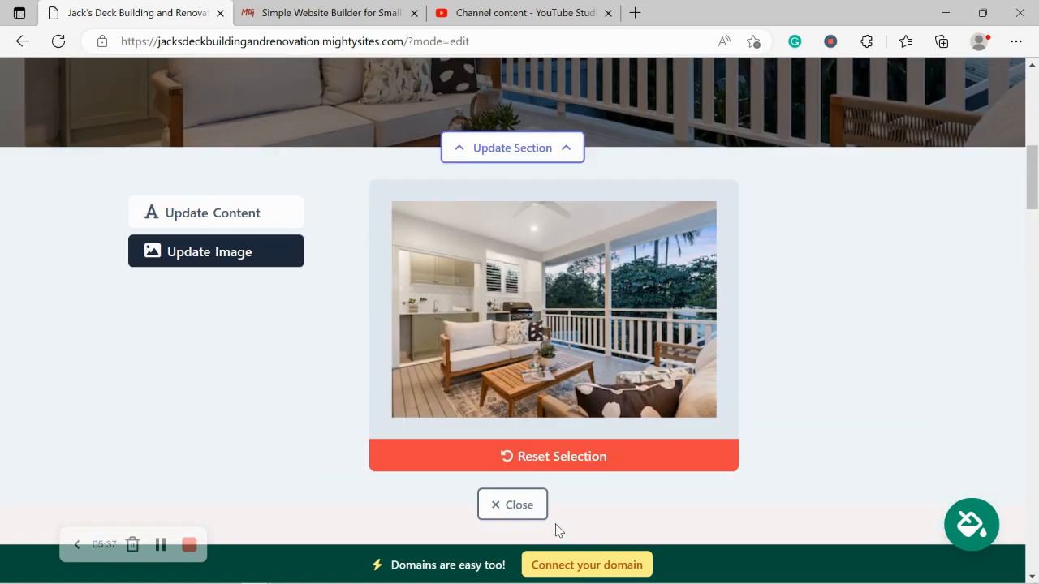
In the hero's content settings, bring up the link options for the hero button.
{"action": "left_click", "coordinate": [278, 170]}
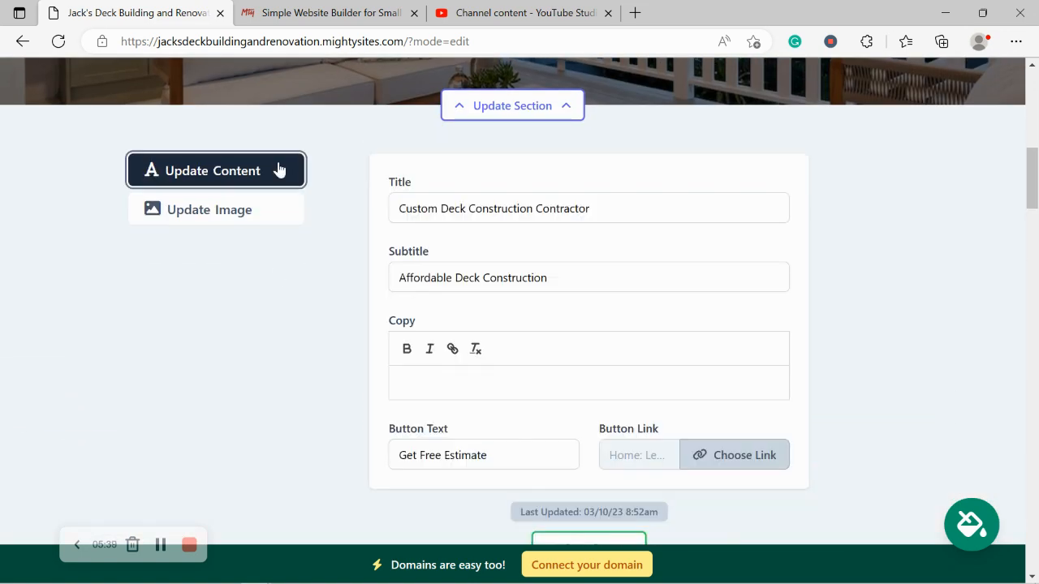
{"action": "scroll", "coordinate": [451, 162], "scroll_direction": "up", "scroll_amount": 1}
{"action": "scroll", "coordinate": [451, 162], "scroll_direction": "up", "scroll_amount": 6}
{"action": "left_click_drag", "start_coordinate": [201, 114], "coordinate": [794, 184]}
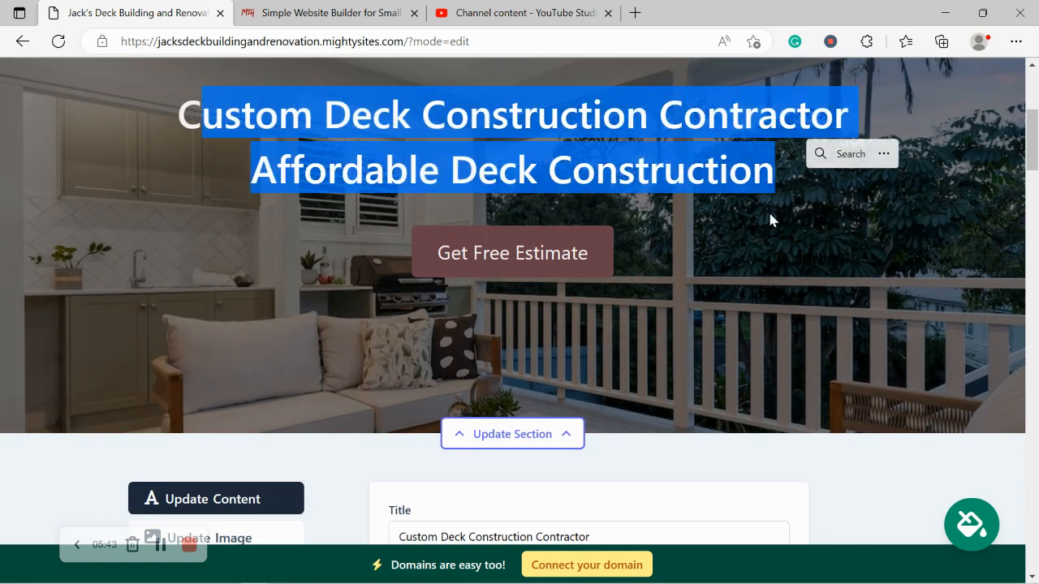
{"action": "left_click", "coordinate": [722, 295]}
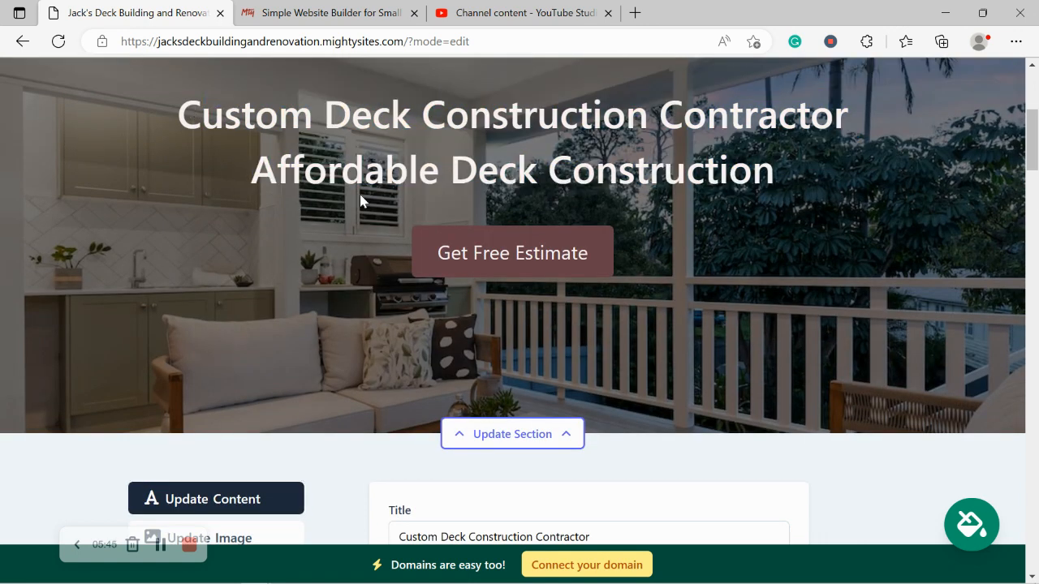
{"action": "scroll", "coordinate": [361, 199], "scroll_direction": "down", "scroll_amount": 8}
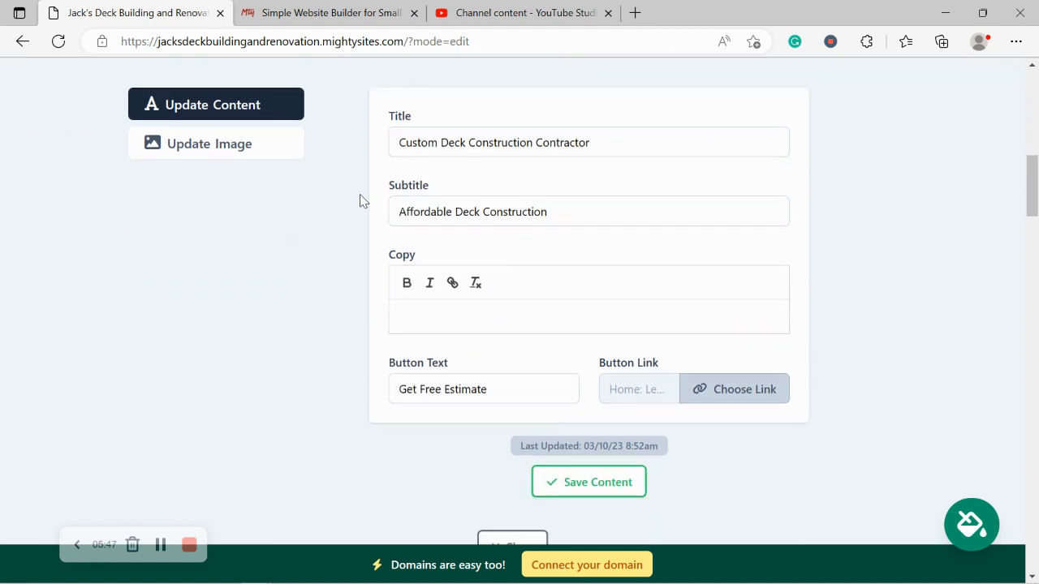
{"action": "left_click", "coordinate": [743, 391]}
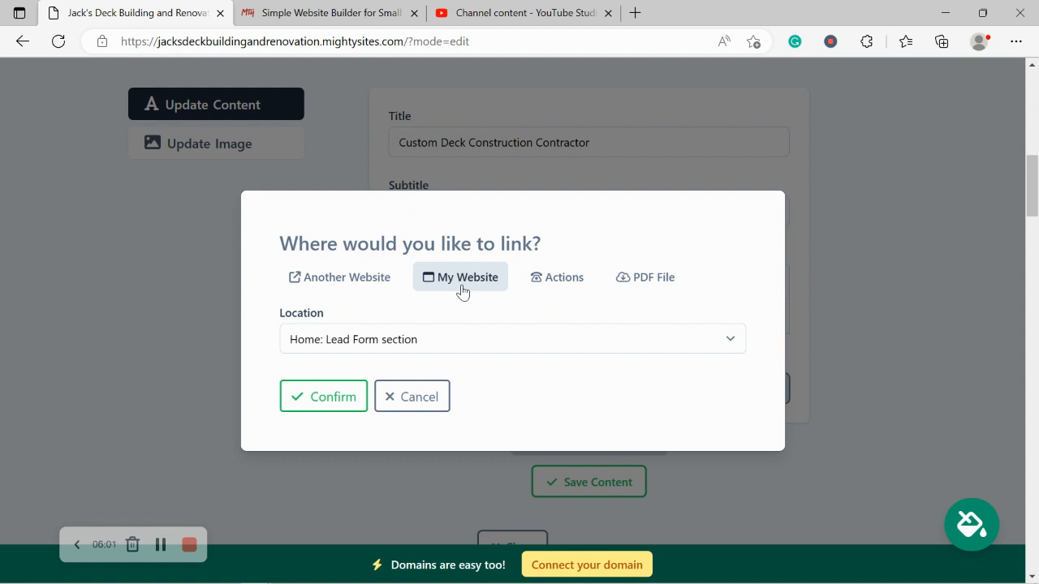
Link the Get Free Estimate button to Click to Call, then save and close the hero content.
{"action": "left_click", "coordinate": [560, 282]}
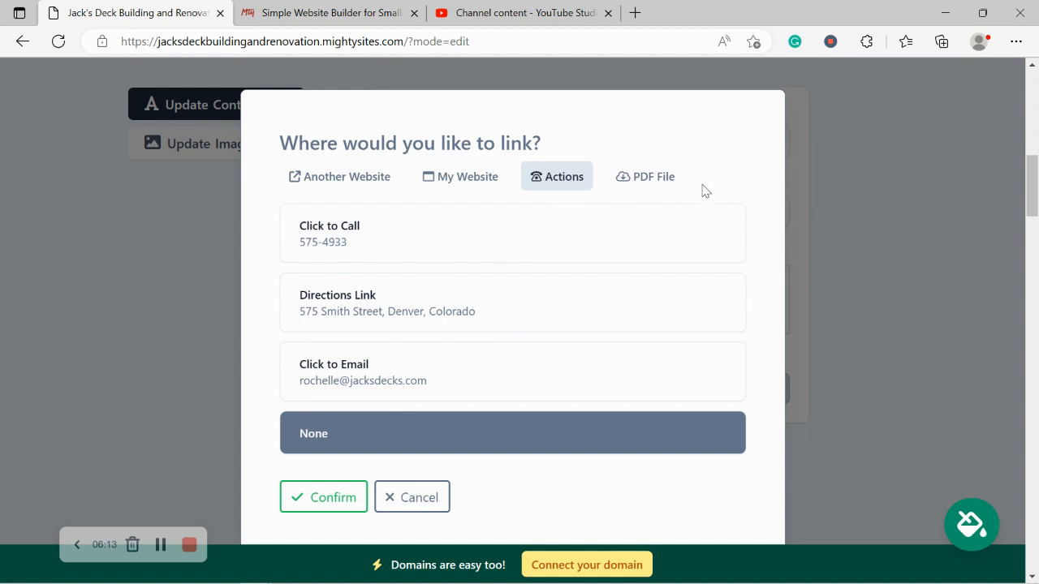
{"action": "left_click", "coordinate": [428, 237]}
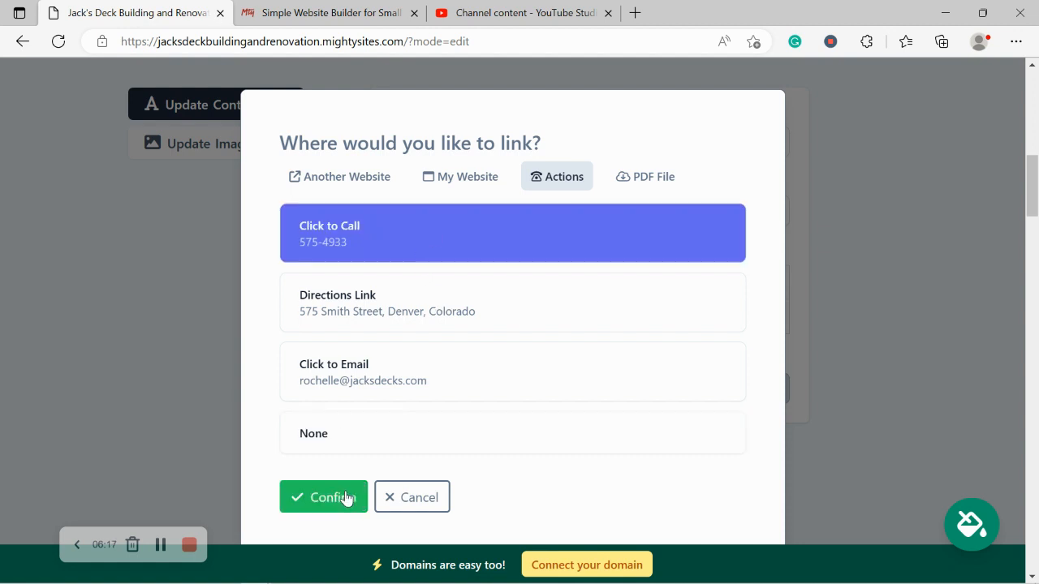
{"action": "scroll", "coordinate": [441, 408], "scroll_direction": "down", "scroll_amount": 1}
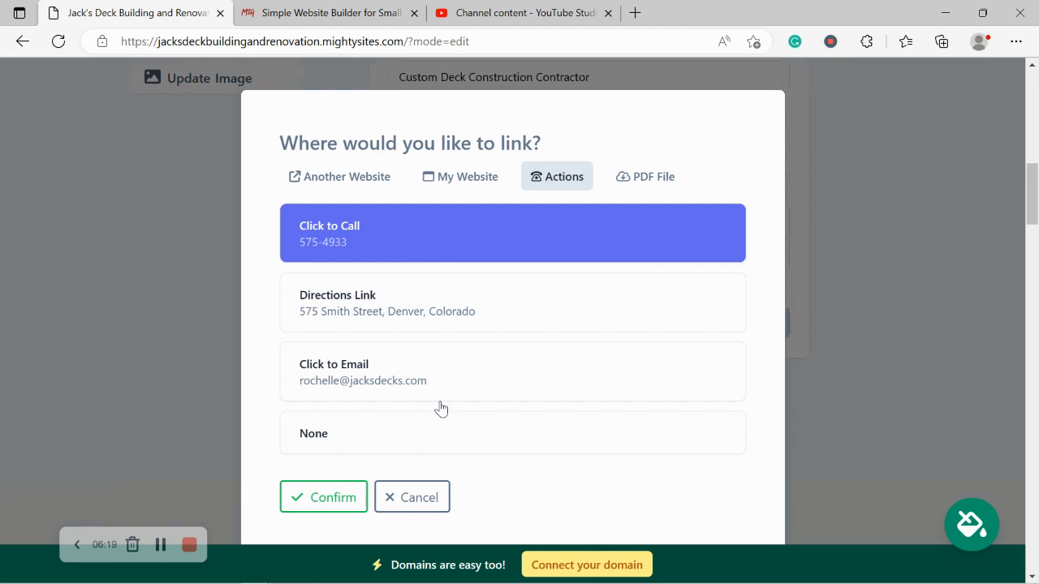
{"action": "left_click", "coordinate": [321, 498]}
{"action": "left_click", "coordinate": [581, 431]}
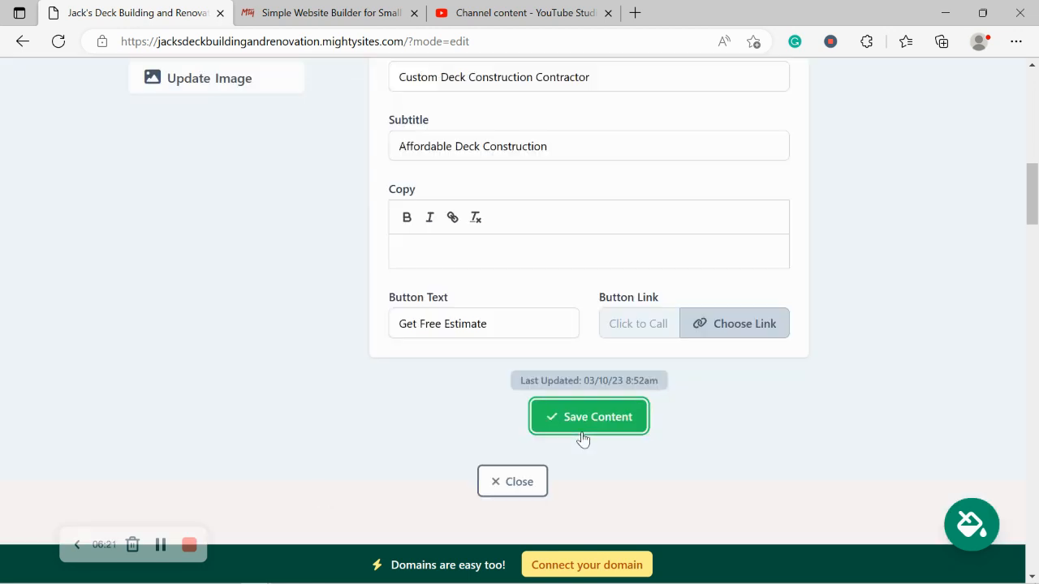
{"action": "left_click", "coordinate": [532, 477]}
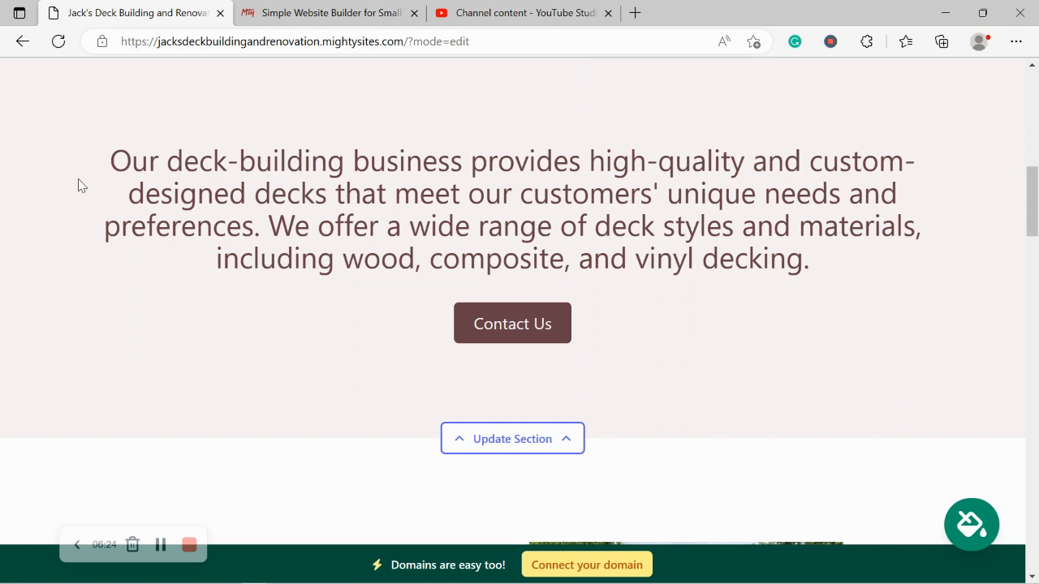
{"action": "left_click_drag", "start_coordinate": [51, 151], "coordinate": [858, 267]}
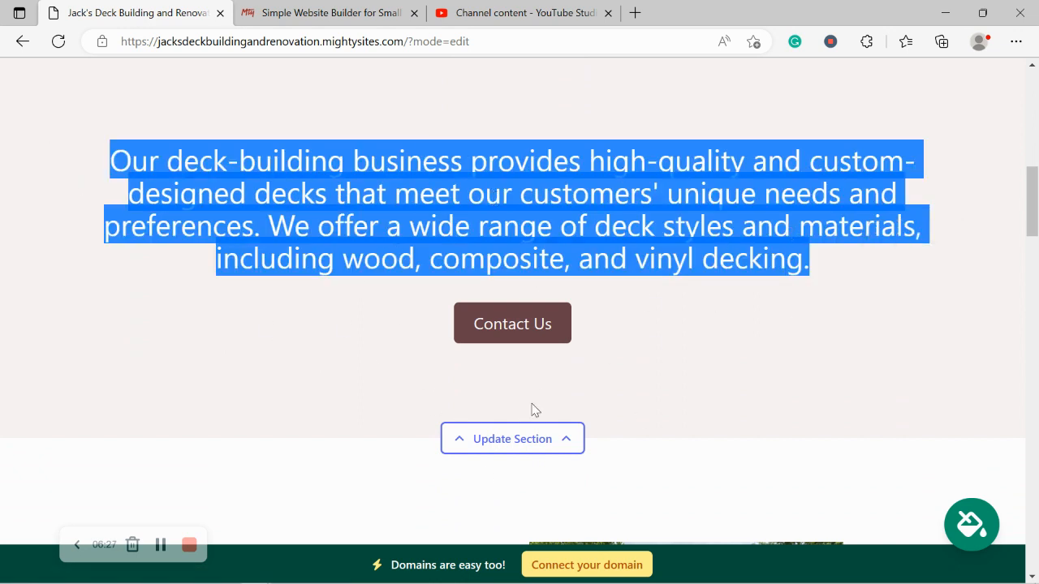
{"action": "left_click", "coordinate": [320, 344]}
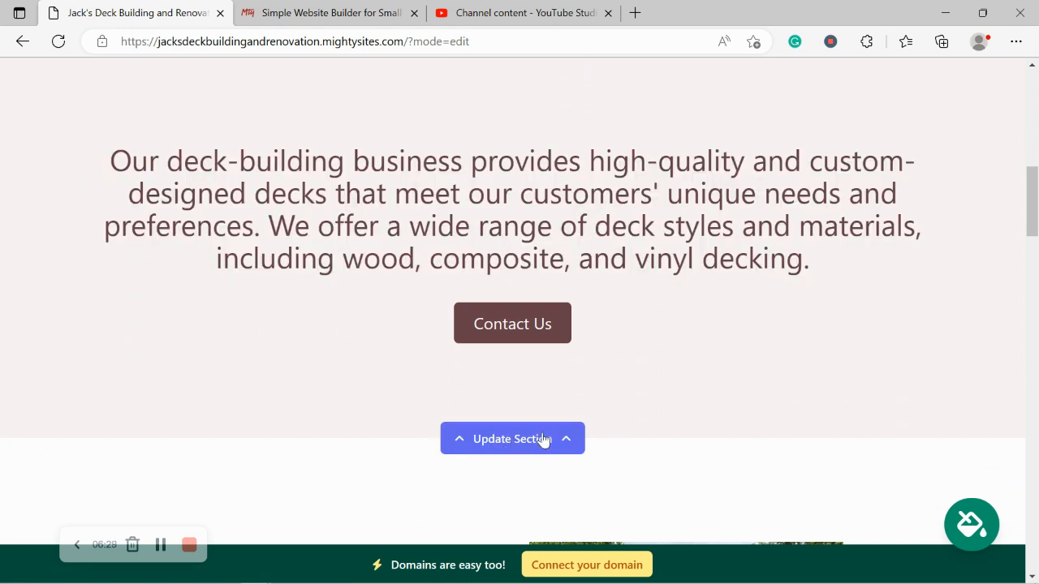
{"action": "scroll", "coordinate": [322, 346], "scroll_direction": "down", "scroll_amount": 1}
{"action": "scroll", "coordinate": [321, 344], "scroll_direction": "down", "scroll_amount": 5}
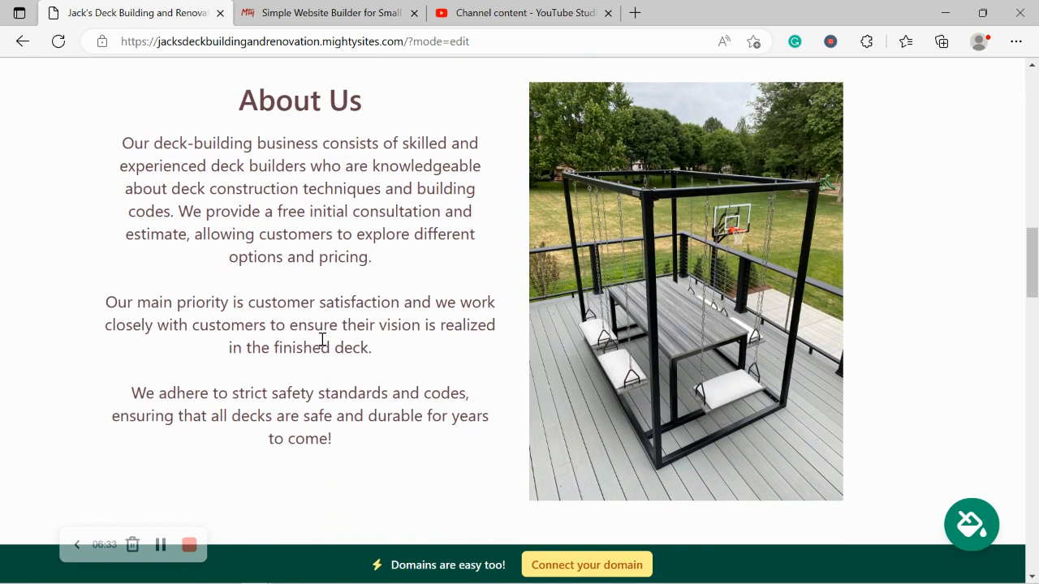
{"action": "left_click_drag", "start_coordinate": [93, 149], "coordinate": [375, 475]}
{"action": "left_click", "coordinate": [322, 489]}
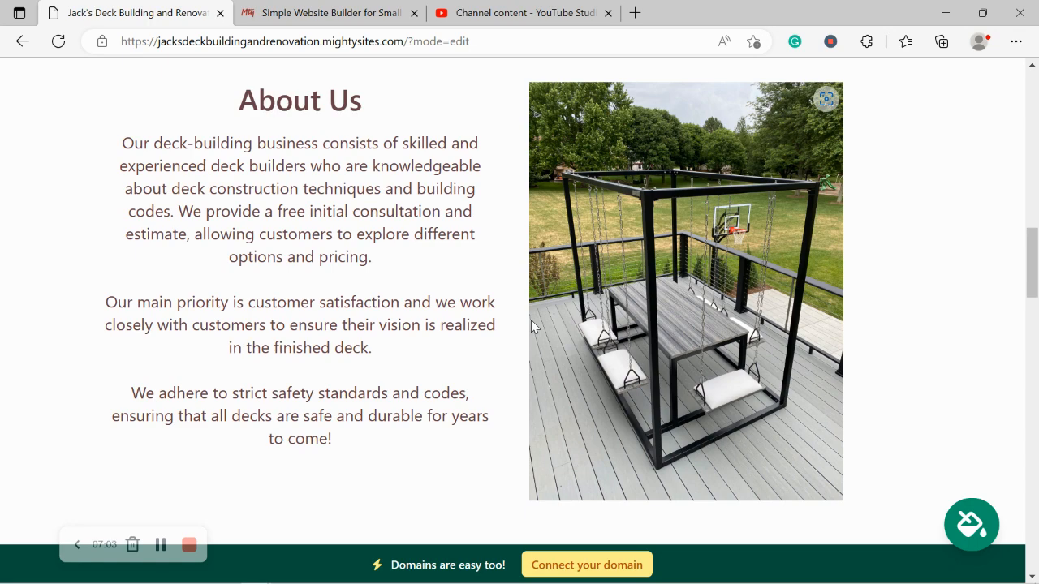
{"action": "scroll", "coordinate": [531, 326], "scroll_direction": "down", "scroll_amount": 3}
{"action": "scroll", "coordinate": [532, 327], "scroll_direction": "down", "scroll_amount": 6}
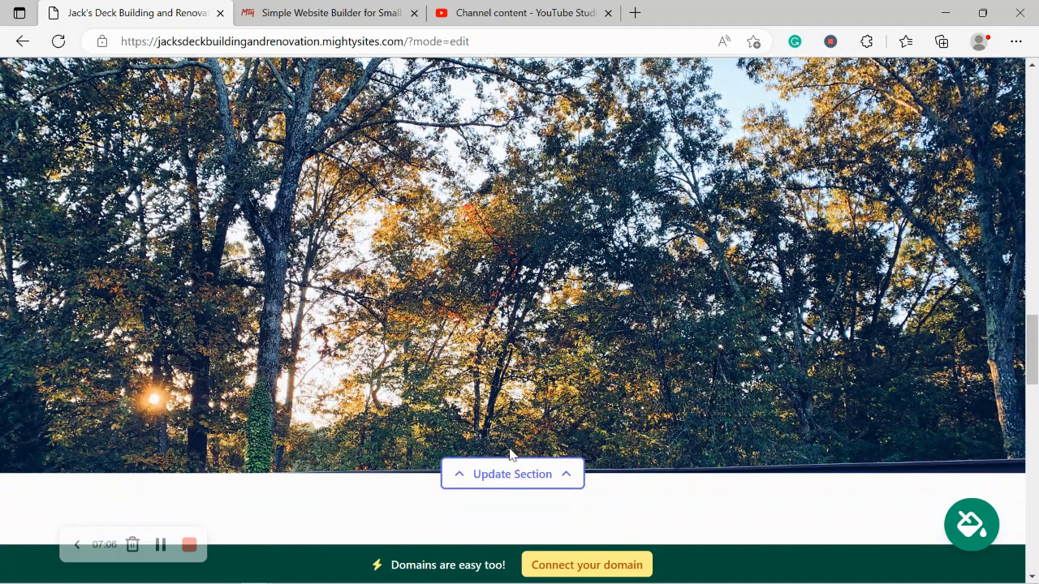
Search stock photos for 'patio', then 'outdoor patio', to replace the tree-photo section image.
{"action": "left_click", "coordinate": [527, 474]}
{"action": "scroll", "coordinate": [408, 367], "scroll_direction": "down", "scroll_amount": 3}
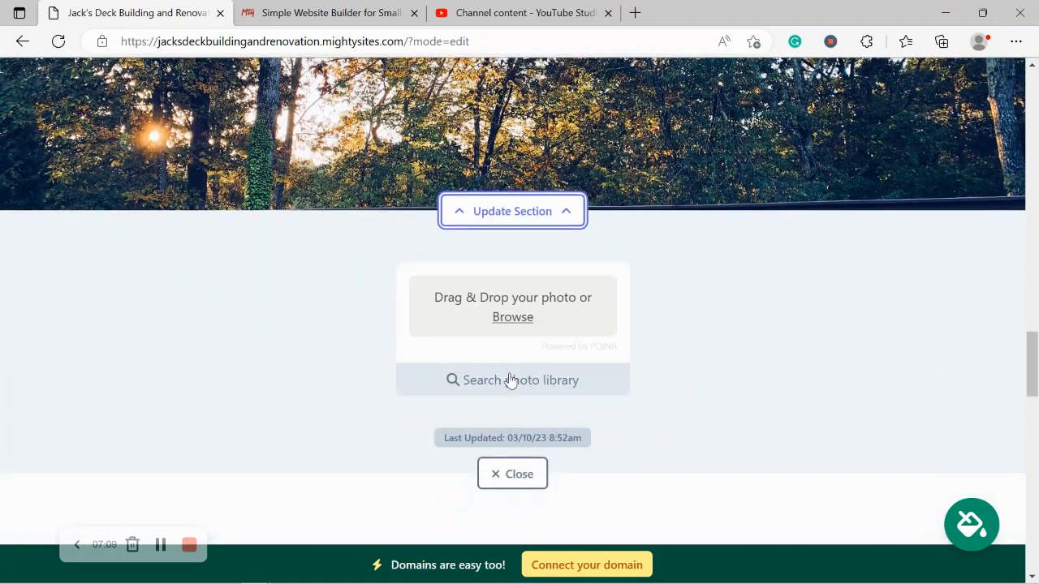
{"action": "left_click", "coordinate": [511, 378]}
{"action": "triple_click", "coordinate": [409, 296]}
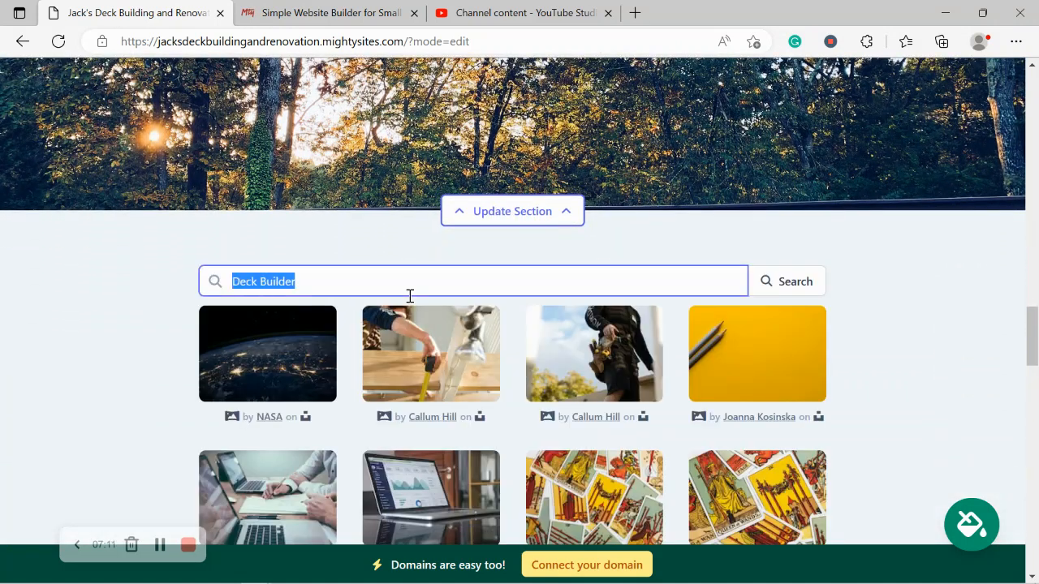
{"action": "type", "text": "patio"}
{"action": "left_click", "coordinate": [767, 281]}
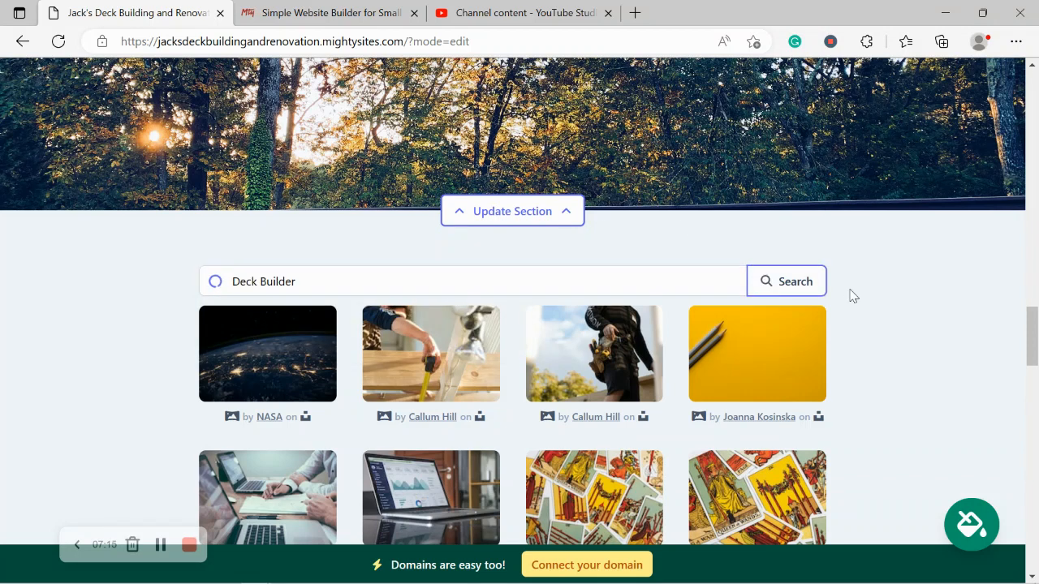
{"action": "scroll", "coordinate": [849, 296], "scroll_direction": "down", "scroll_amount": 5}
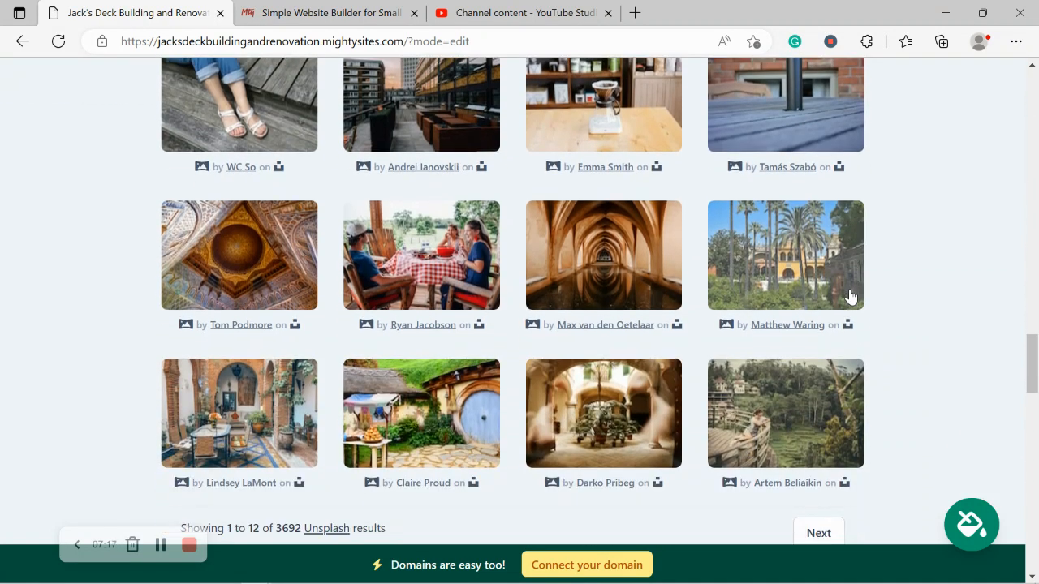
{"action": "scroll", "coordinate": [850, 296], "scroll_direction": "up", "scroll_amount": 3}
{"action": "left_click", "coordinate": [290, 215]}
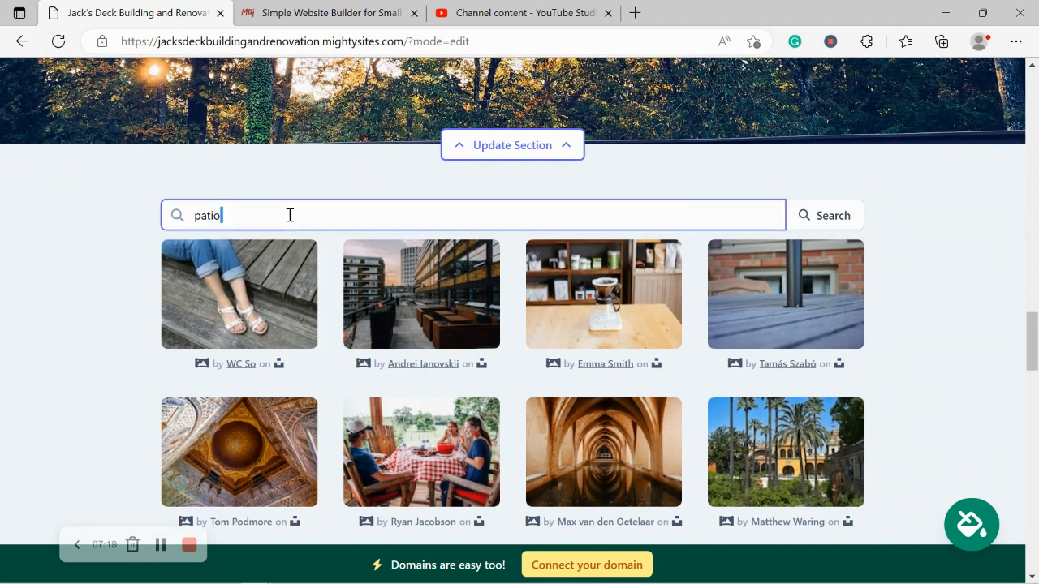
{"action": "key", "text": "ctrl+a"}
{"action": "type", "text": "outdoor patio"}
{"action": "left_click", "coordinate": [828, 227]}
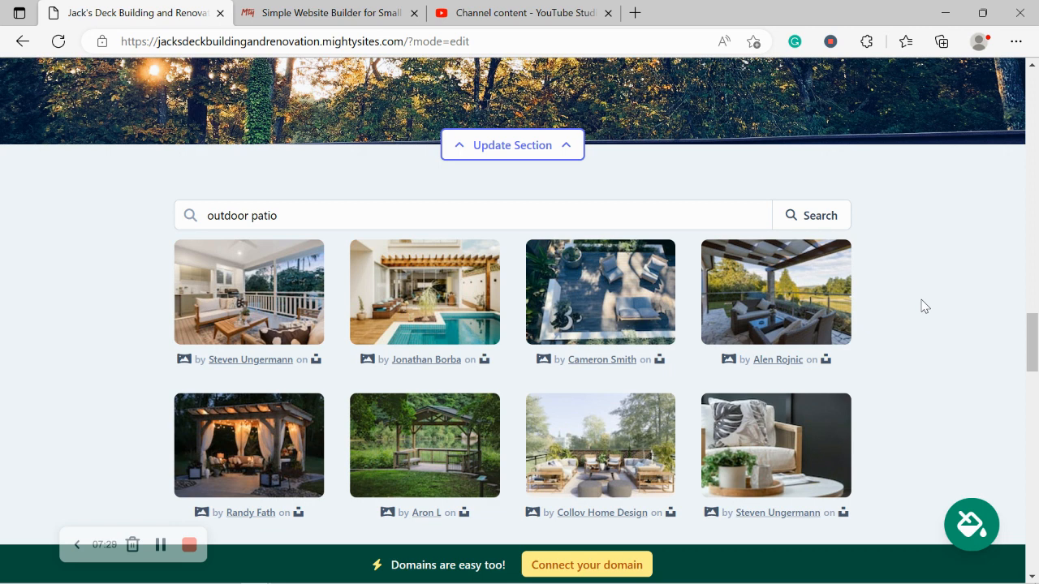
Set the overhead deck photo with lounge chairs as the section image and close the editor.
{"action": "scroll", "coordinate": [925, 306], "scroll_direction": "down", "scroll_amount": 1}
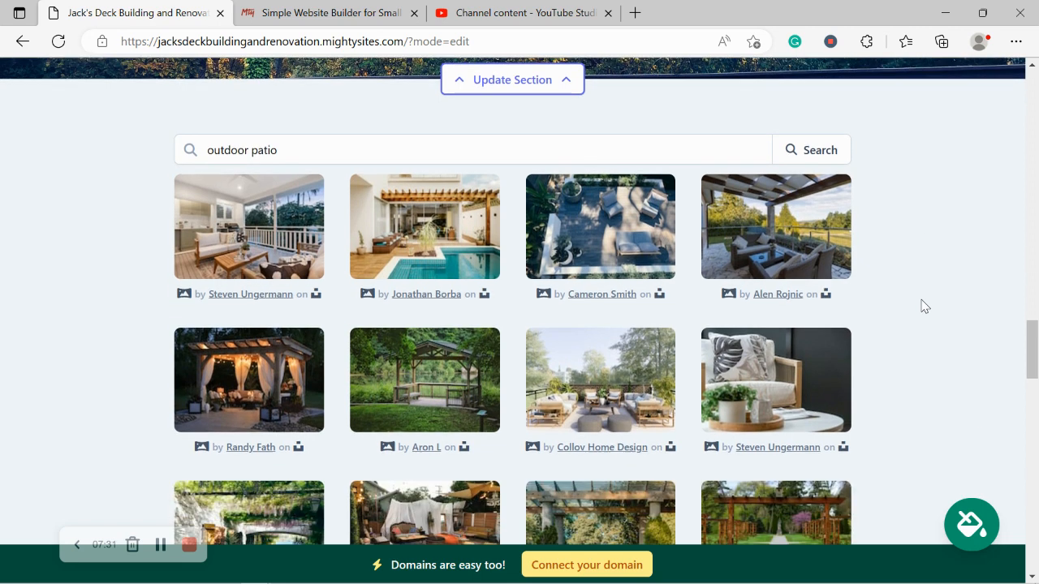
{"action": "scroll", "coordinate": [924, 306], "scroll_direction": "down", "scroll_amount": 1}
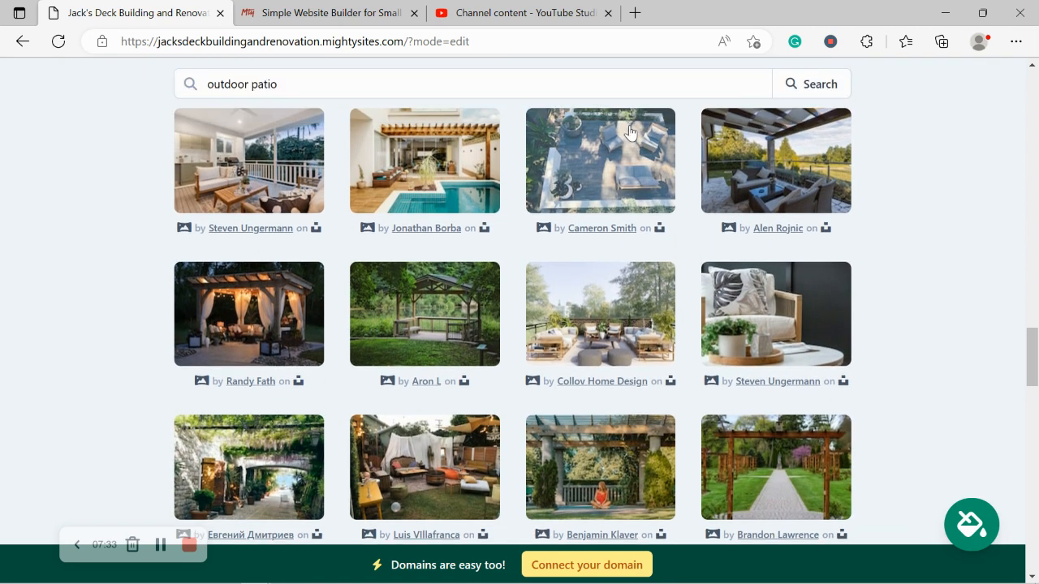
{"action": "left_click", "coordinate": [614, 140]}
{"action": "left_click", "coordinate": [607, 421]}
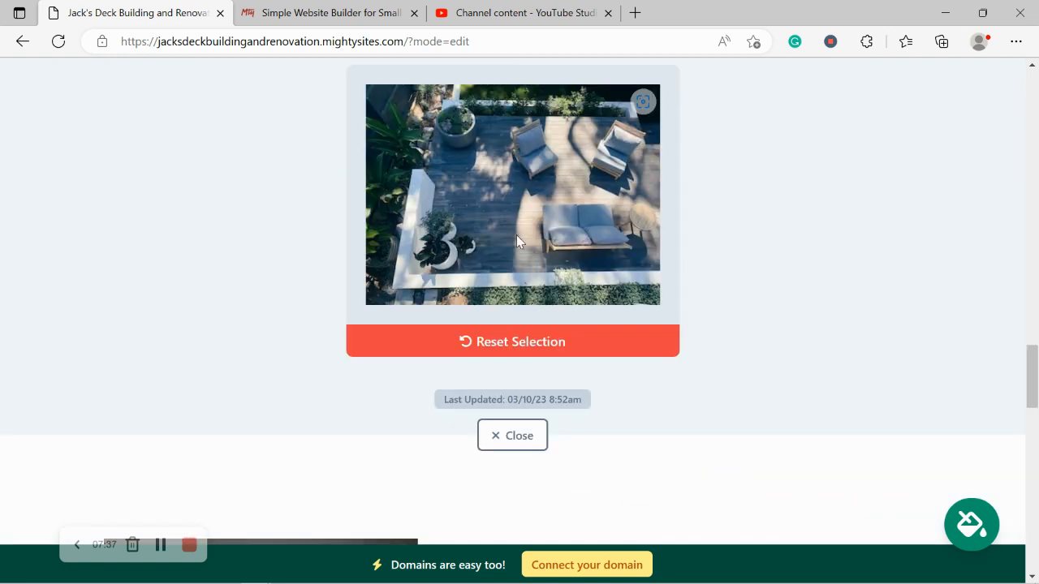
{"action": "left_click", "coordinate": [552, 390]}
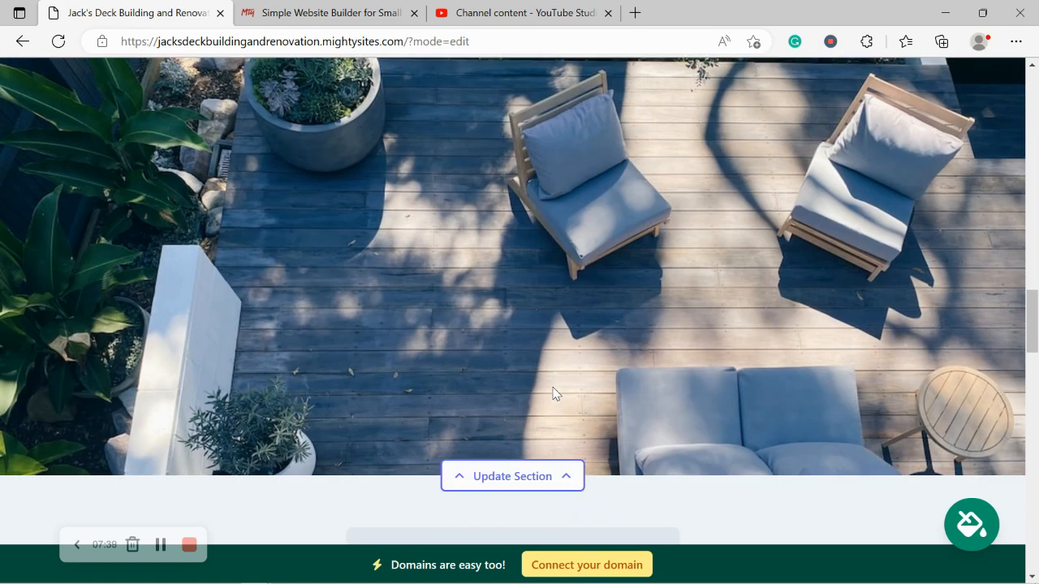
{"action": "scroll", "coordinate": [553, 387], "scroll_direction": "down", "scroll_amount": 10}
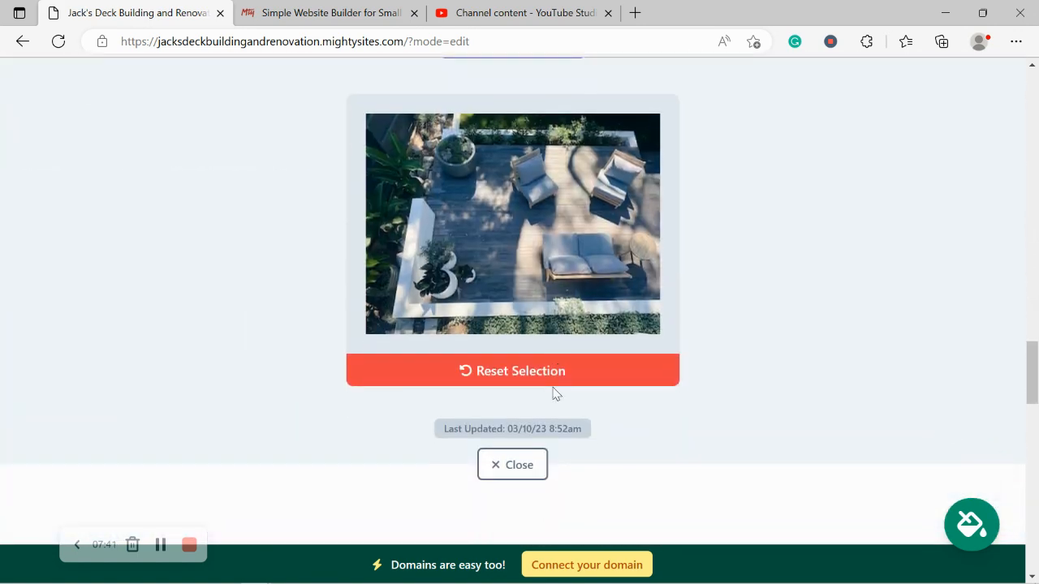
{"action": "left_click", "coordinate": [524, 449]}
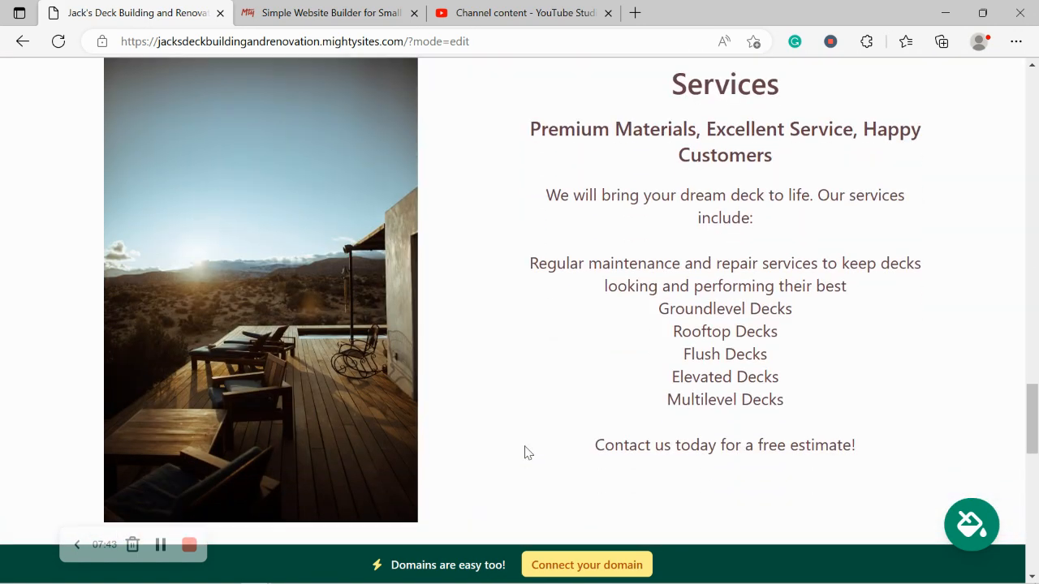
{"action": "left_click_drag", "start_coordinate": [614, 86], "coordinate": [878, 459]}
{"action": "left_click", "coordinate": [565, 393]}
{"action": "left_click_drag", "start_coordinate": [884, 445], "coordinate": [635, 78]}
{"action": "left_click", "coordinate": [484, 285]}
{"action": "scroll", "coordinate": [486, 285], "scroll_direction": "down", "scroll_amount": 6}
{"action": "scroll", "coordinate": [484, 285], "scroll_direction": "down", "scroll_amount": 1}
{"action": "scroll", "coordinate": [485, 285], "scroll_direction": "up", "scroll_amount": 1}
{"action": "scroll", "coordinate": [484, 285], "scroll_direction": "down", "scroll_amount": 2}
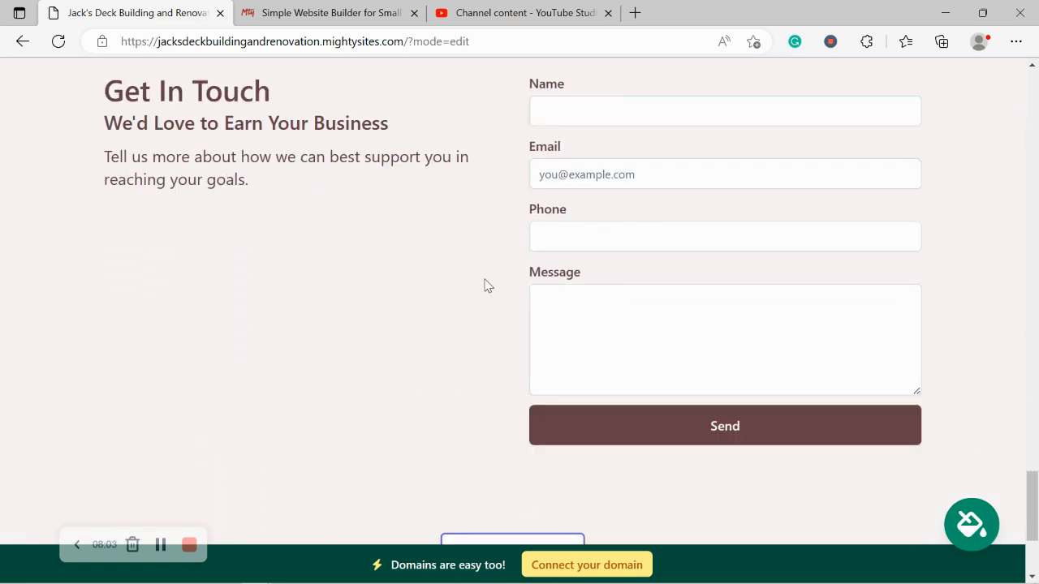
{"action": "scroll", "coordinate": [485, 284], "scroll_direction": "up", "scroll_amount": 1}
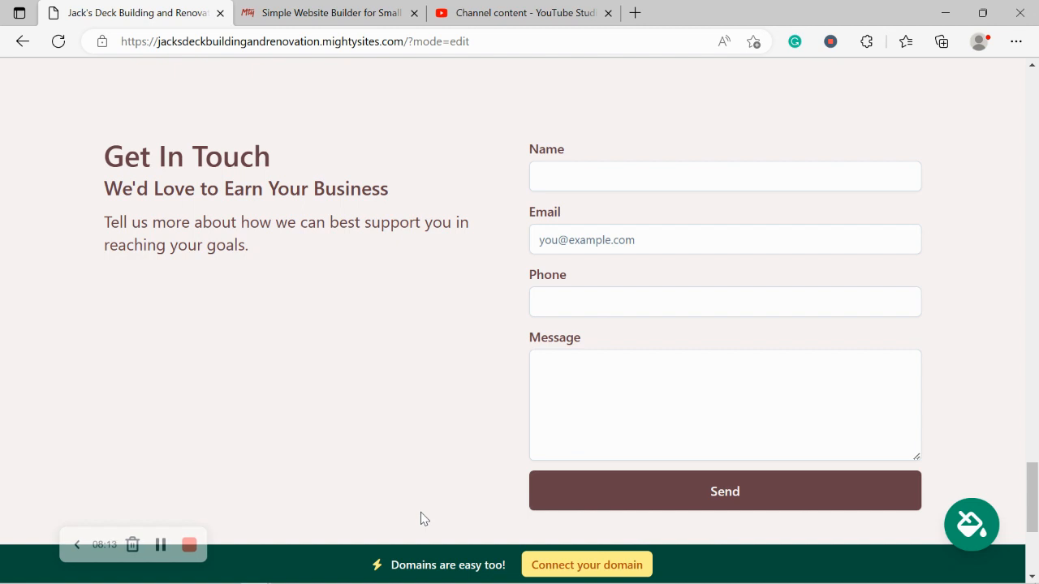
{"action": "scroll", "coordinate": [420, 519], "scroll_direction": "down", "scroll_amount": 3}
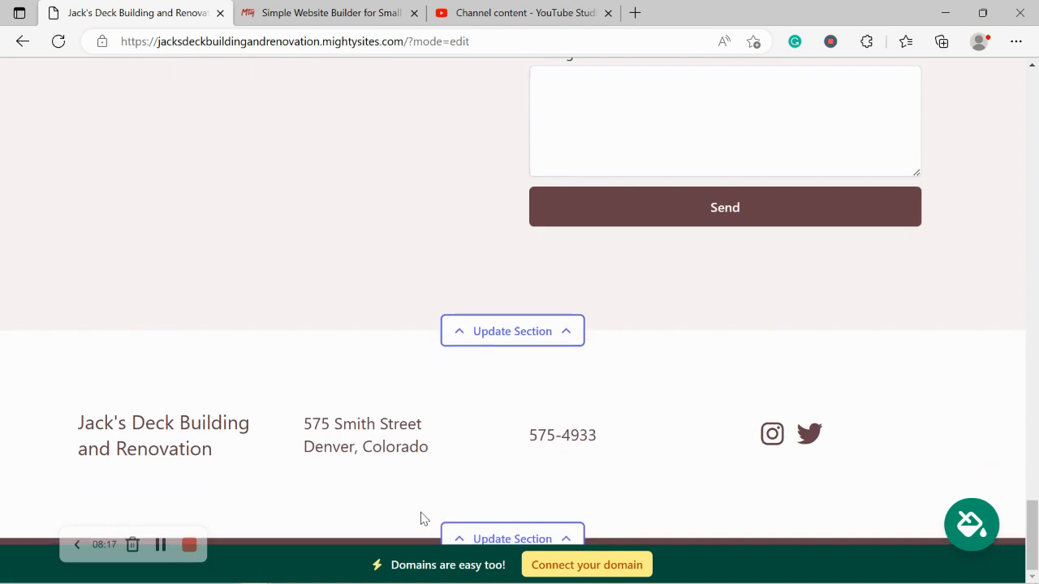
{"action": "scroll", "coordinate": [421, 519], "scroll_direction": "up", "scroll_amount": 4}
{"action": "scroll", "coordinate": [421, 519], "scroll_direction": "up", "scroll_amount": 3}
{"action": "scroll", "coordinate": [420, 519], "scroll_direction": "up", "scroll_amount": 5}
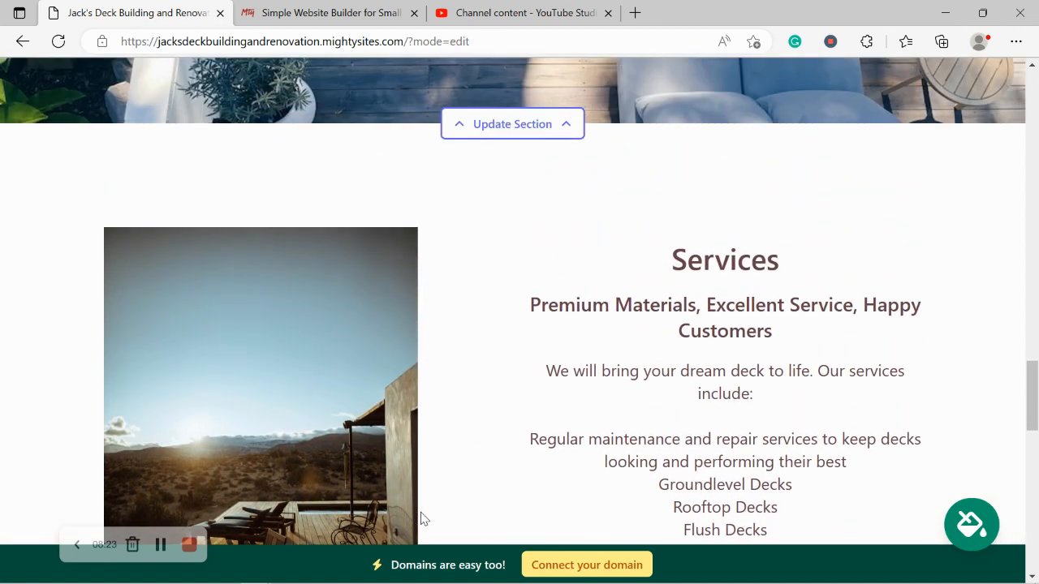
{"action": "scroll", "coordinate": [421, 518], "scroll_direction": "up", "scroll_amount": 5}
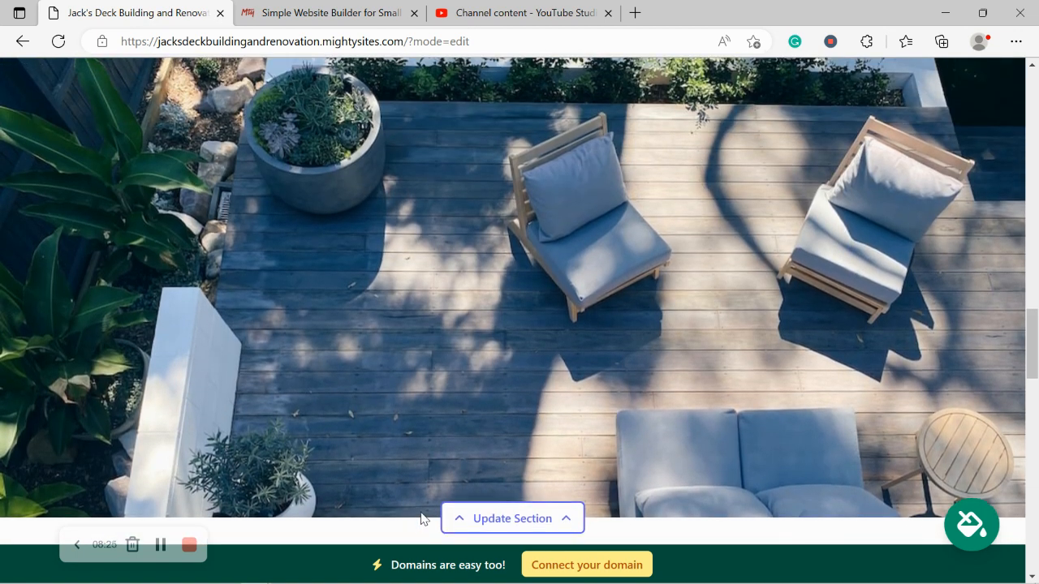
{"action": "scroll", "coordinate": [421, 518], "scroll_direction": "up", "scroll_amount": 4}
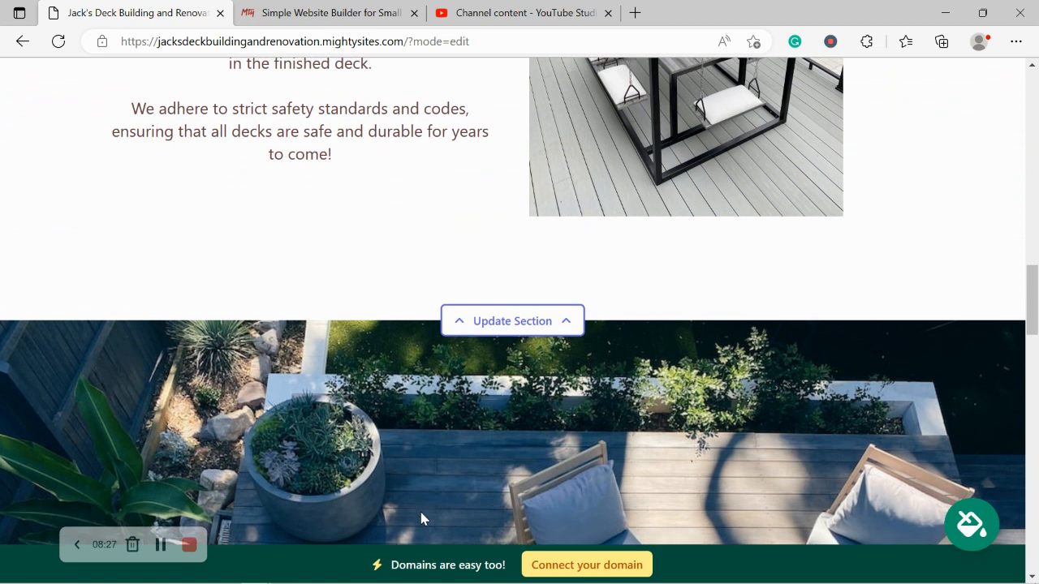
{"action": "scroll", "coordinate": [420, 519], "scroll_direction": "up", "scroll_amount": 2}
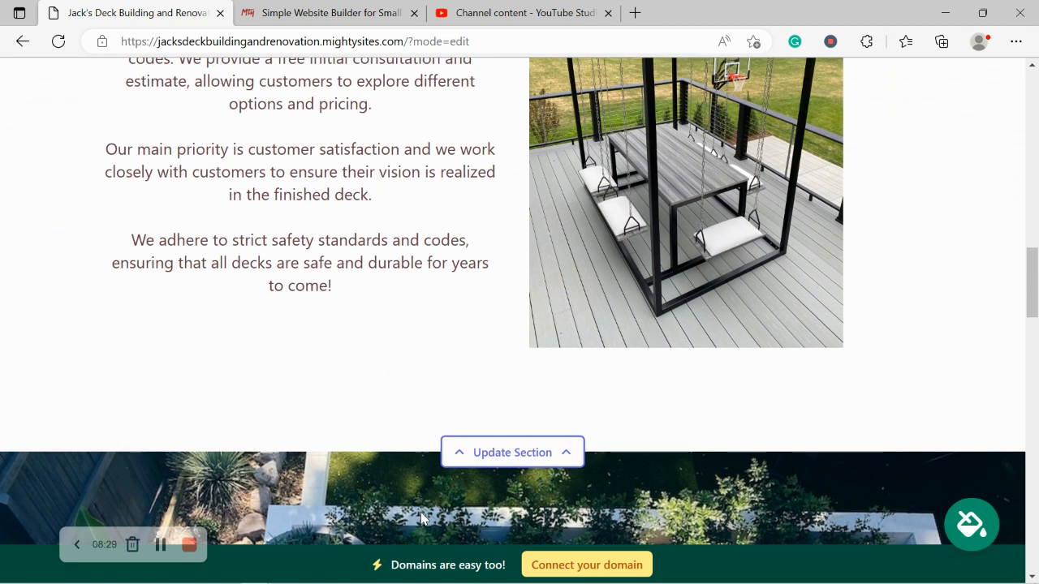
{"action": "scroll", "coordinate": [420, 518], "scroll_direction": "up", "scroll_amount": 4}
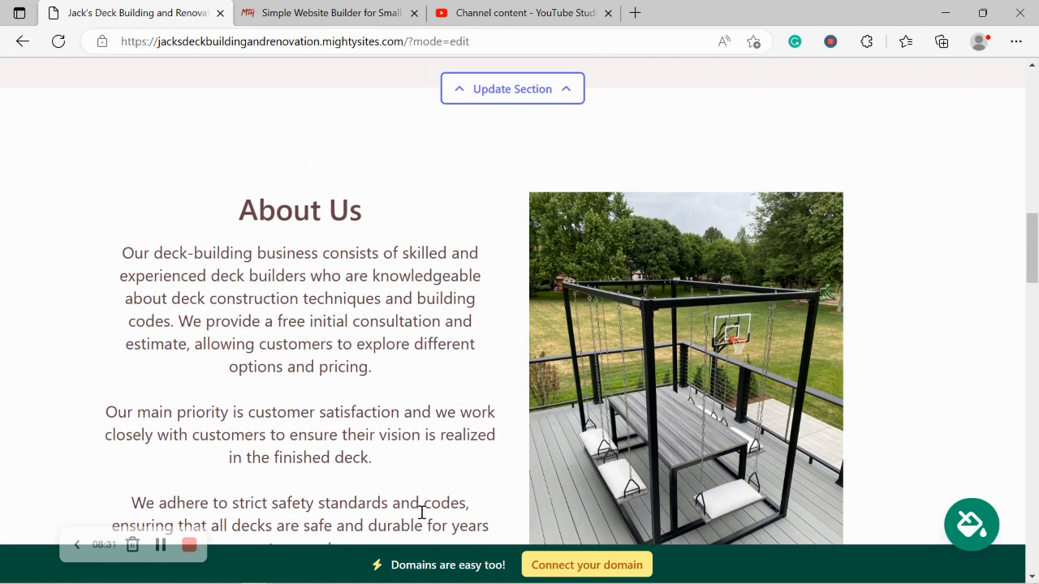
{"action": "scroll", "coordinate": [420, 519], "scroll_direction": "up", "scroll_amount": 3}
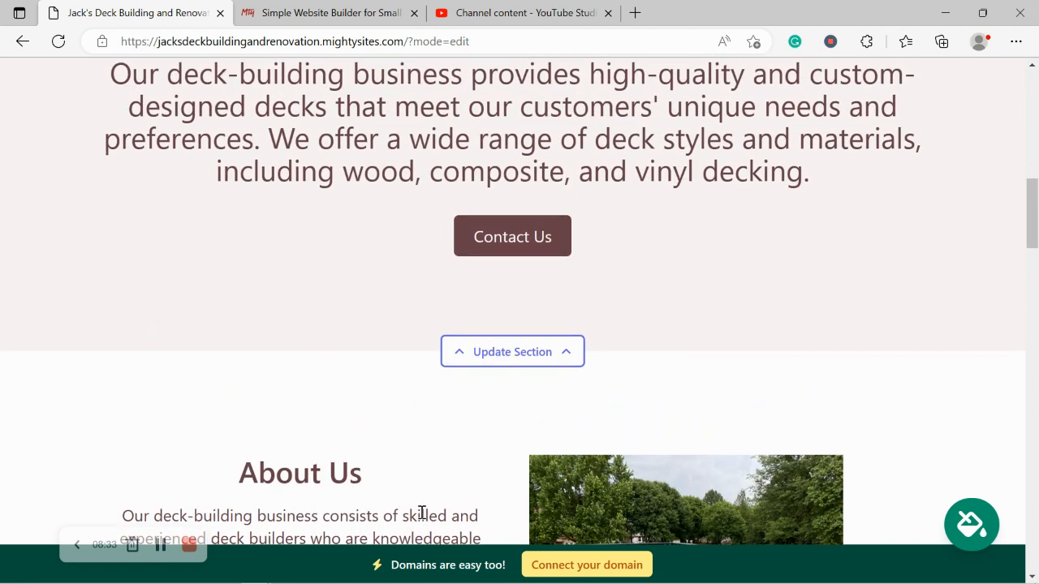
{"action": "scroll", "coordinate": [421, 515], "scroll_direction": "up", "scroll_amount": 3}
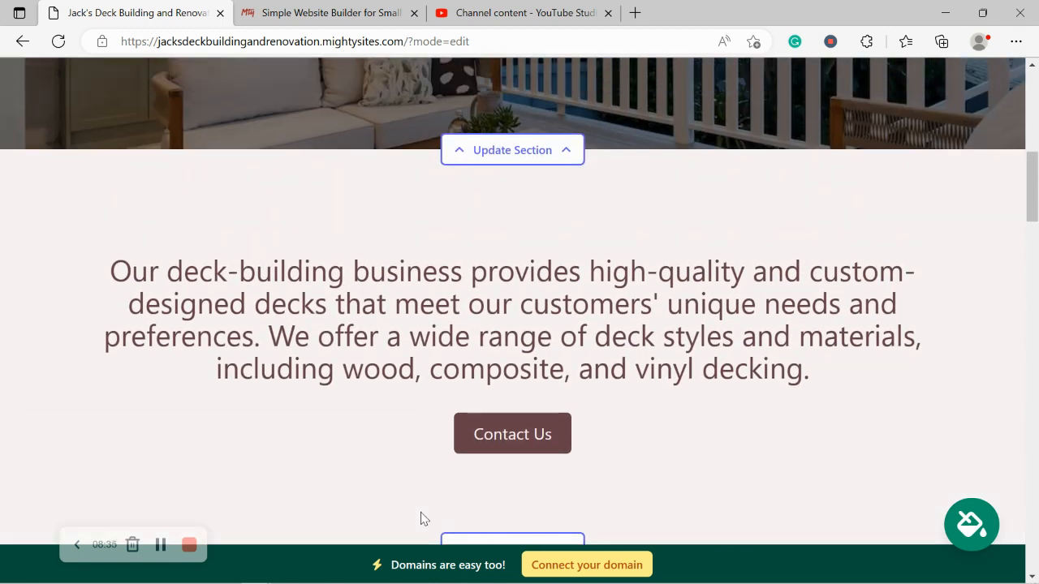
{"action": "scroll", "coordinate": [421, 518], "scroll_direction": "up", "scroll_amount": 5}
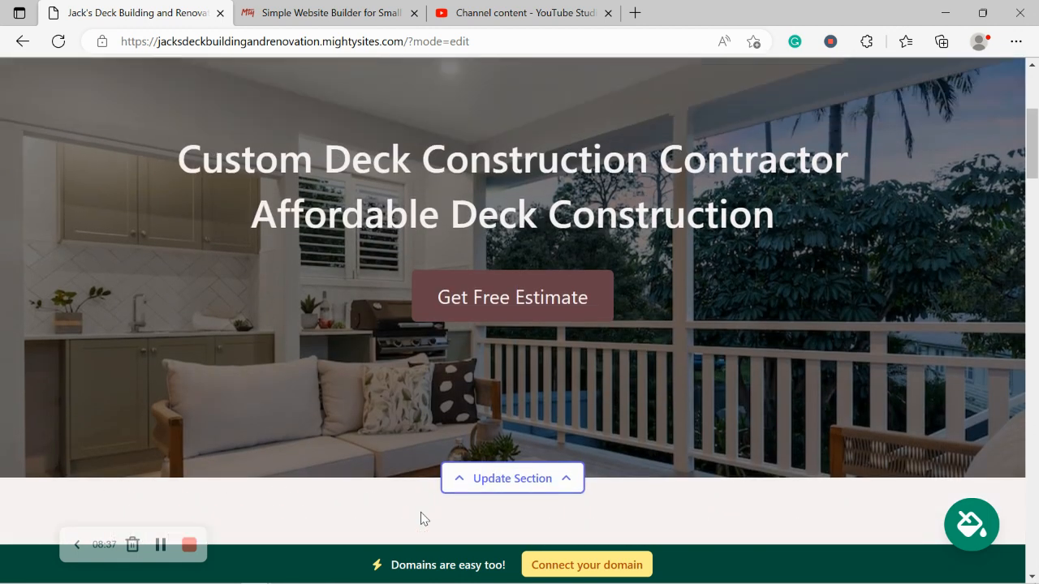
{"action": "scroll", "coordinate": [420, 518], "scroll_direction": "up", "scroll_amount": 2}
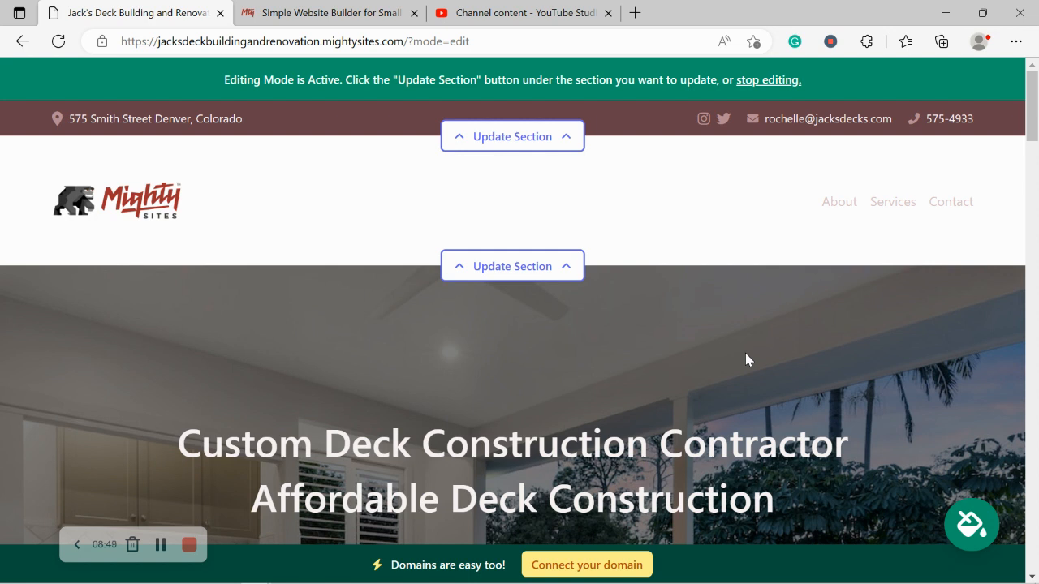
Stop editing the live deck site and start connecting a custom domain.
{"action": "left_click", "coordinate": [769, 79]}
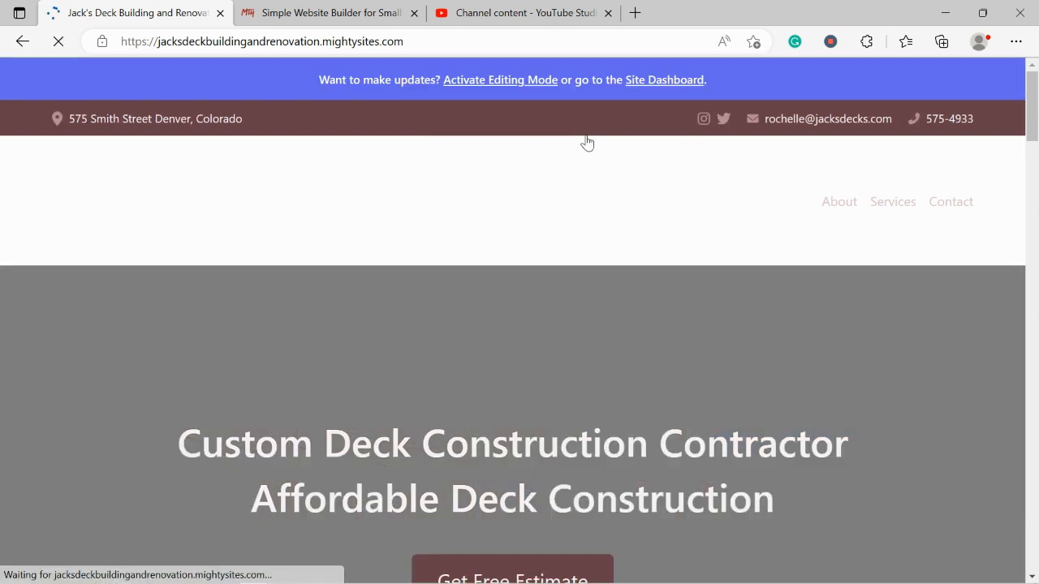
{"action": "scroll", "coordinate": [186, 168], "scroll_direction": "down", "scroll_amount": 2}
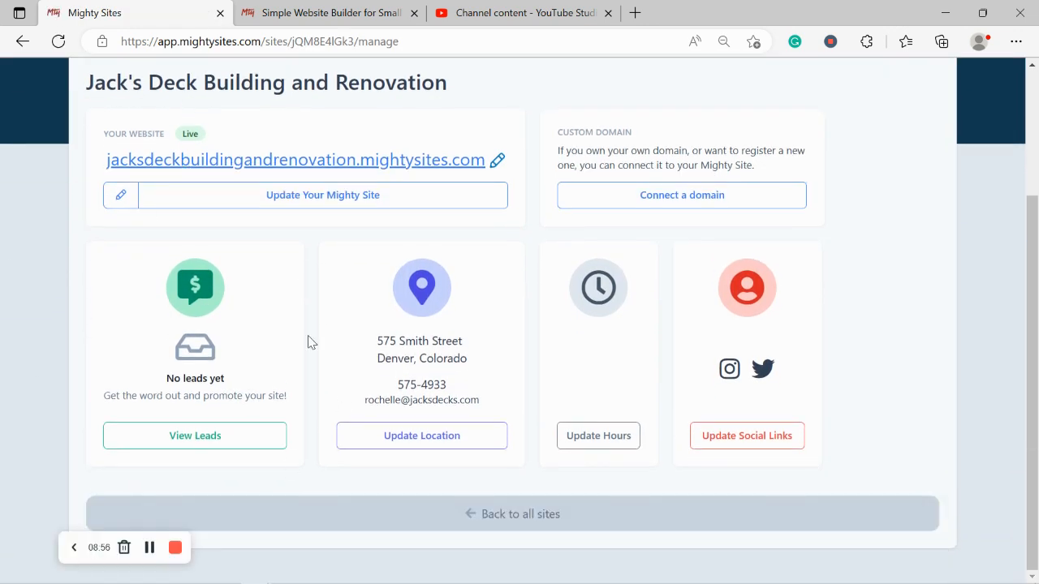
{"action": "scroll", "coordinate": [215, 235], "scroll_direction": "up", "scroll_amount": 2}
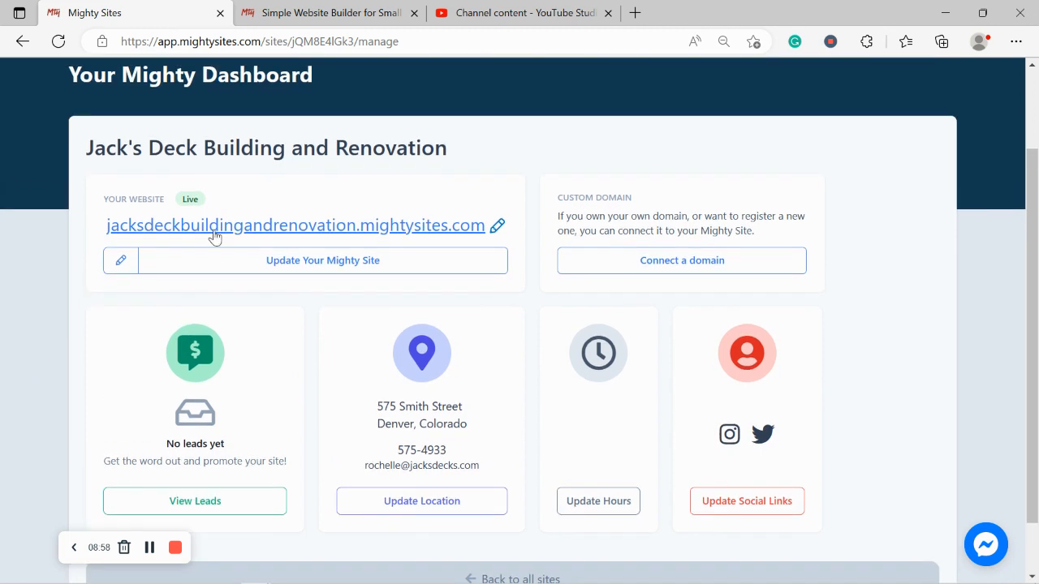
{"action": "left_click", "coordinate": [692, 329]}
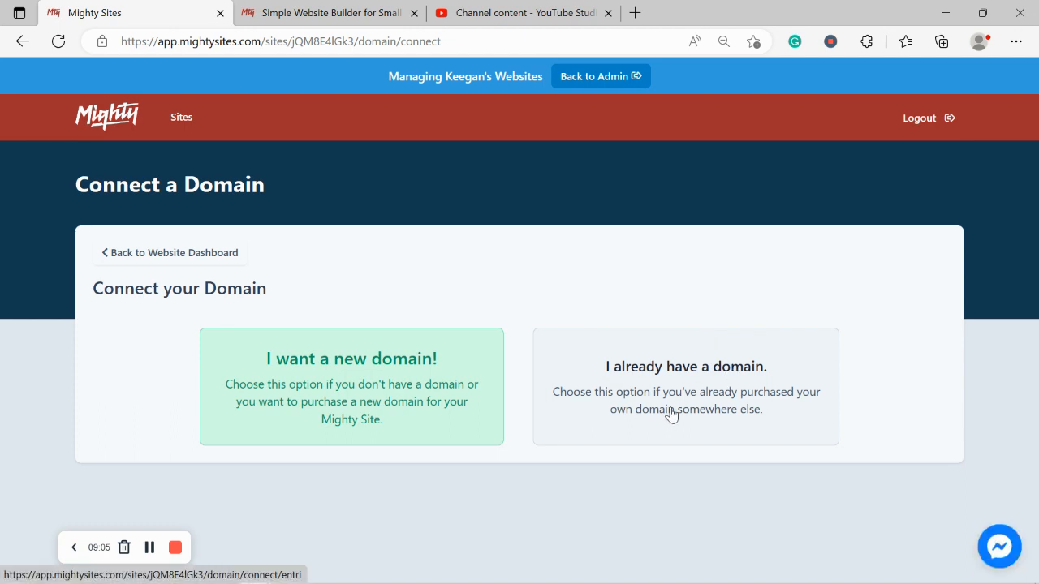
Open the Small Business Marketing Blog on the mightysites.com tab.
{"action": "left_click", "coordinate": [319, 7]}
{"action": "scroll", "coordinate": [388, 188], "scroll_direction": "up", "scroll_amount": 4}
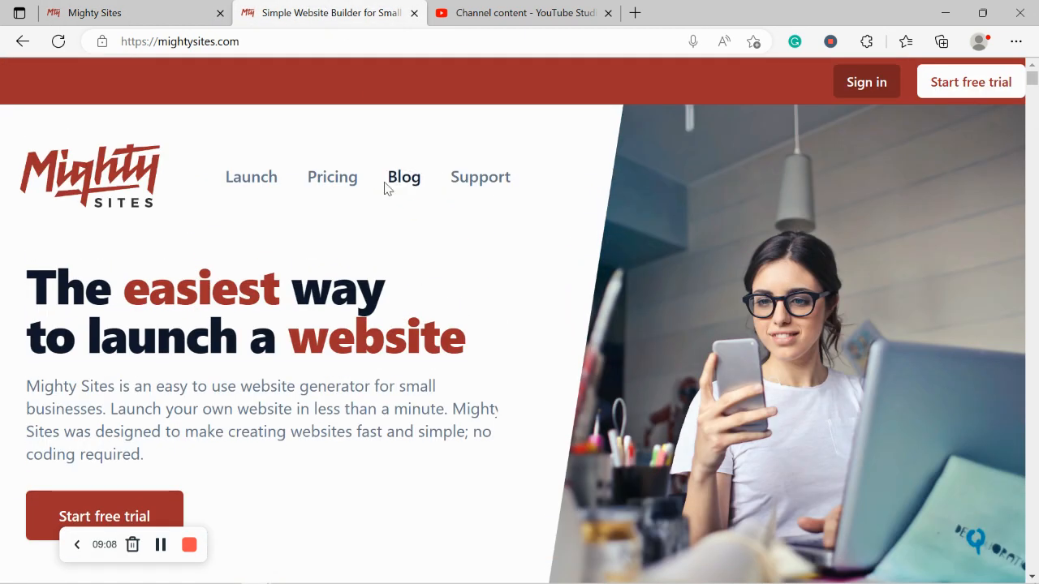
{"action": "left_click", "coordinate": [389, 186]}
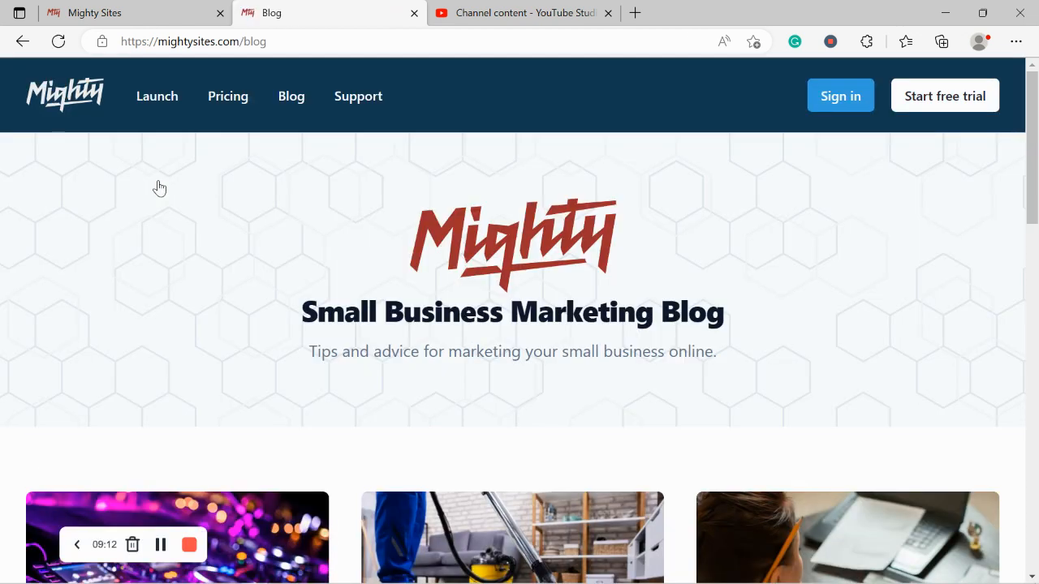
{"action": "triple_click", "coordinate": [473, 355]}
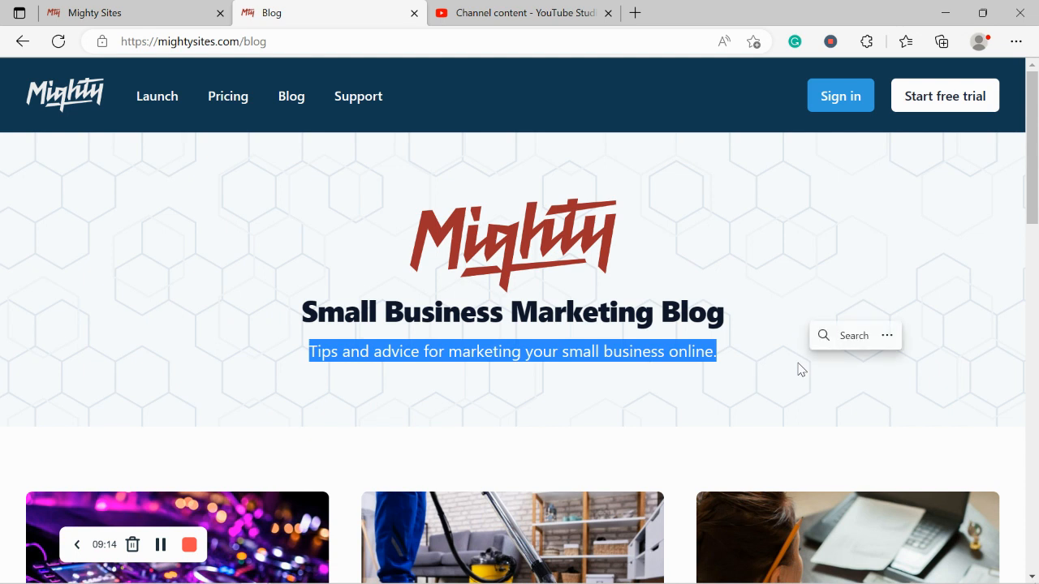
{"action": "left_click", "coordinate": [475, 390]}
Return to the first tab's Jack's Deck Building and Renovation website dashboard.
{"action": "left_click", "coordinate": [194, 8]}
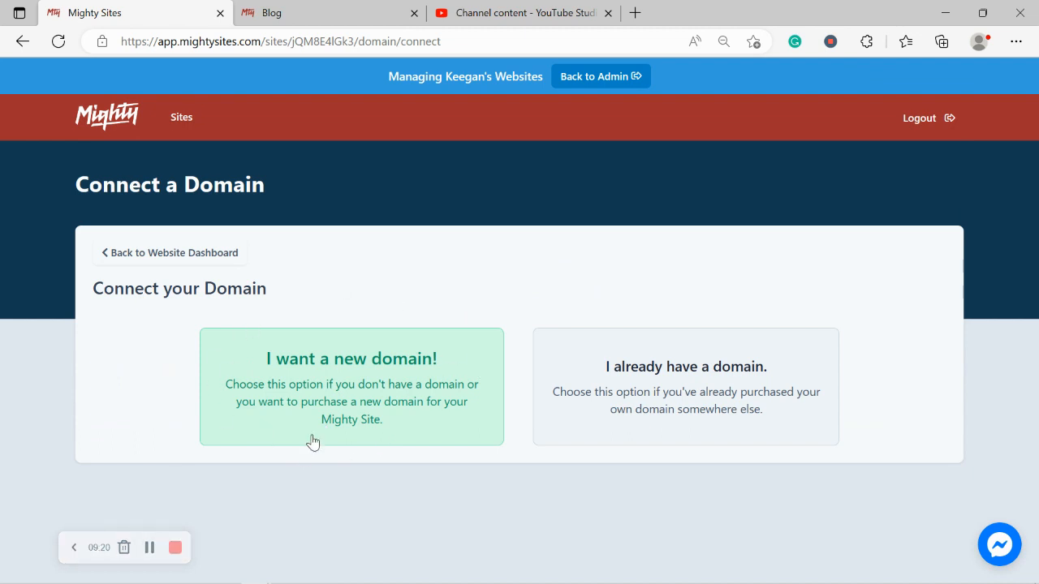
{"action": "left_click", "coordinate": [205, 254]}
{"action": "scroll", "coordinate": [318, 249], "scroll_direction": "down", "scroll_amount": 1}
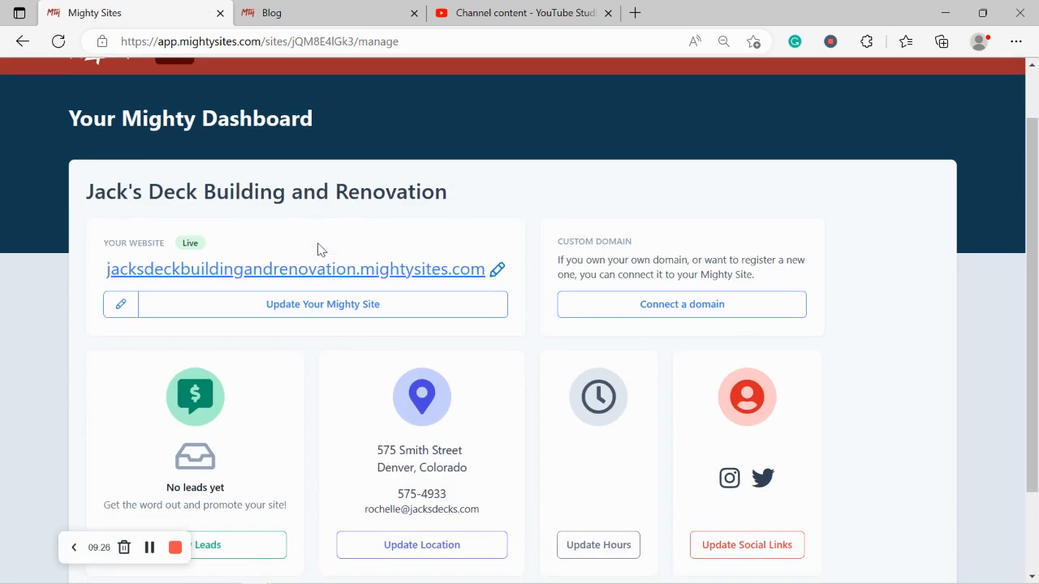
Open jacksdeckbuildingandrenovation.mightysites.com in a new tab and scroll down to About Us.
{"action": "left_click", "coordinate": [364, 274]}
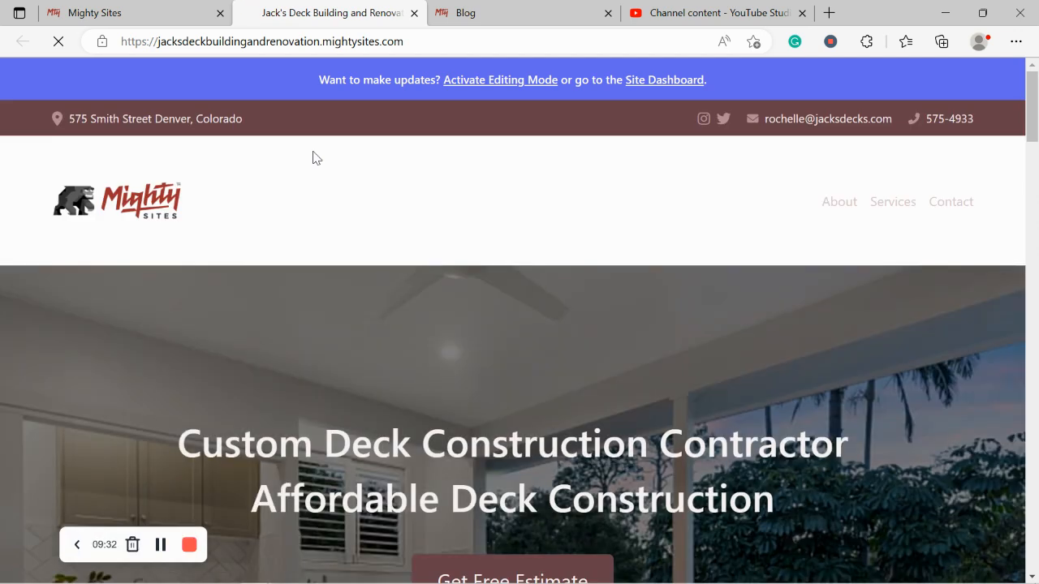
{"action": "scroll", "coordinate": [316, 157], "scroll_direction": "down", "scroll_amount": 3}
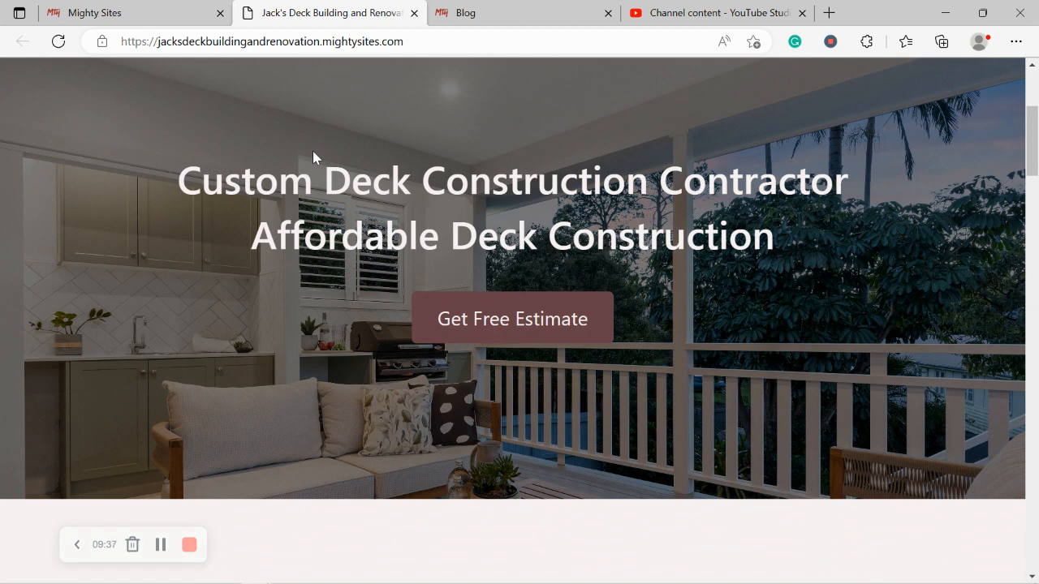
{"action": "scroll", "coordinate": [313, 156], "scroll_direction": "down", "scroll_amount": 5}
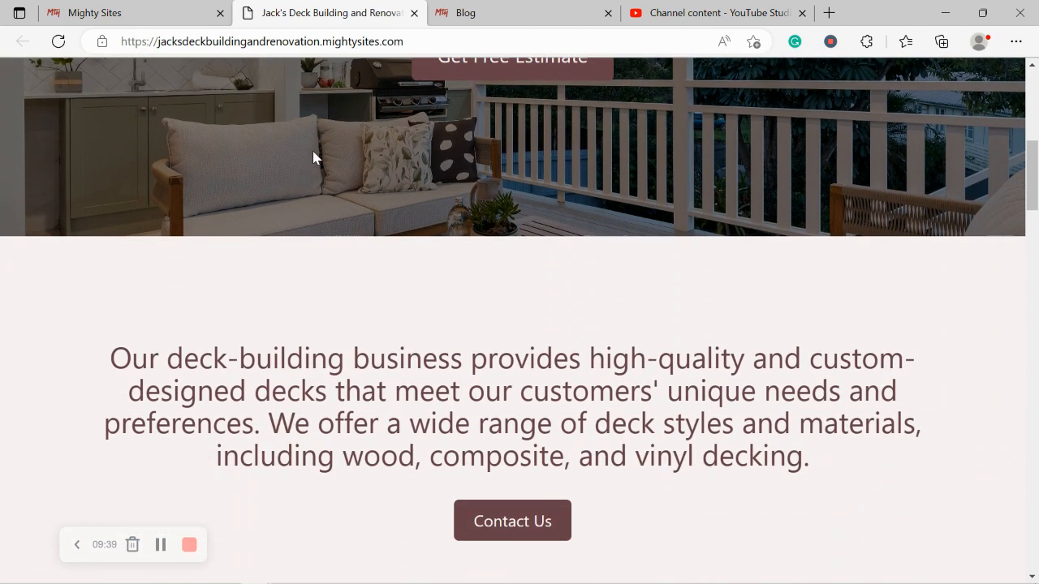
{"action": "scroll", "coordinate": [315, 157], "scroll_direction": "down", "scroll_amount": 2}
{"action": "scroll", "coordinate": [316, 157], "scroll_direction": "down", "scroll_amount": 2}
{"action": "scroll", "coordinate": [315, 158], "scroll_direction": "down", "scroll_amount": 2}
{"action": "scroll", "coordinate": [314, 154], "scroll_direction": "down", "scroll_amount": 1}
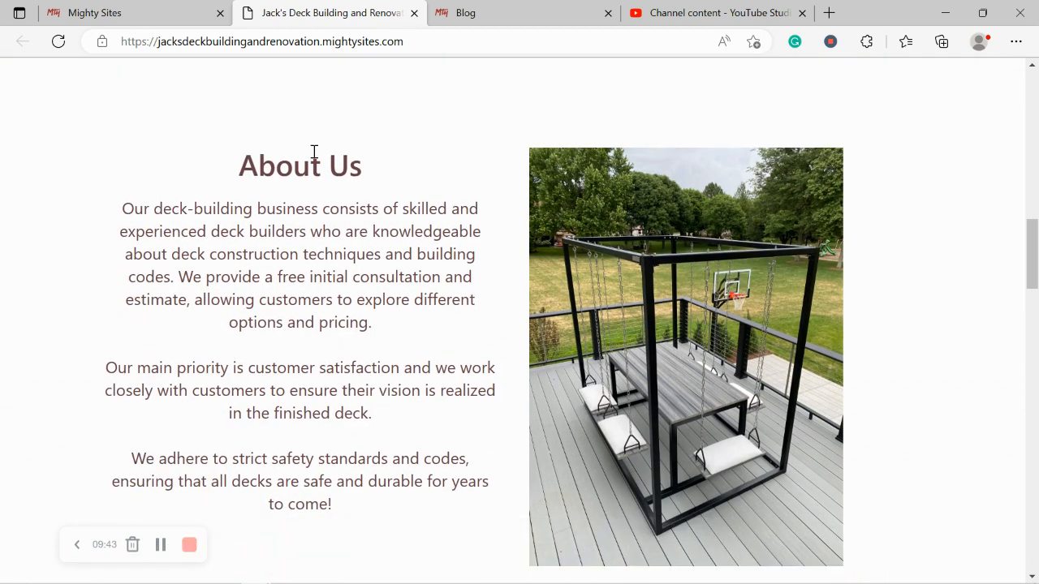